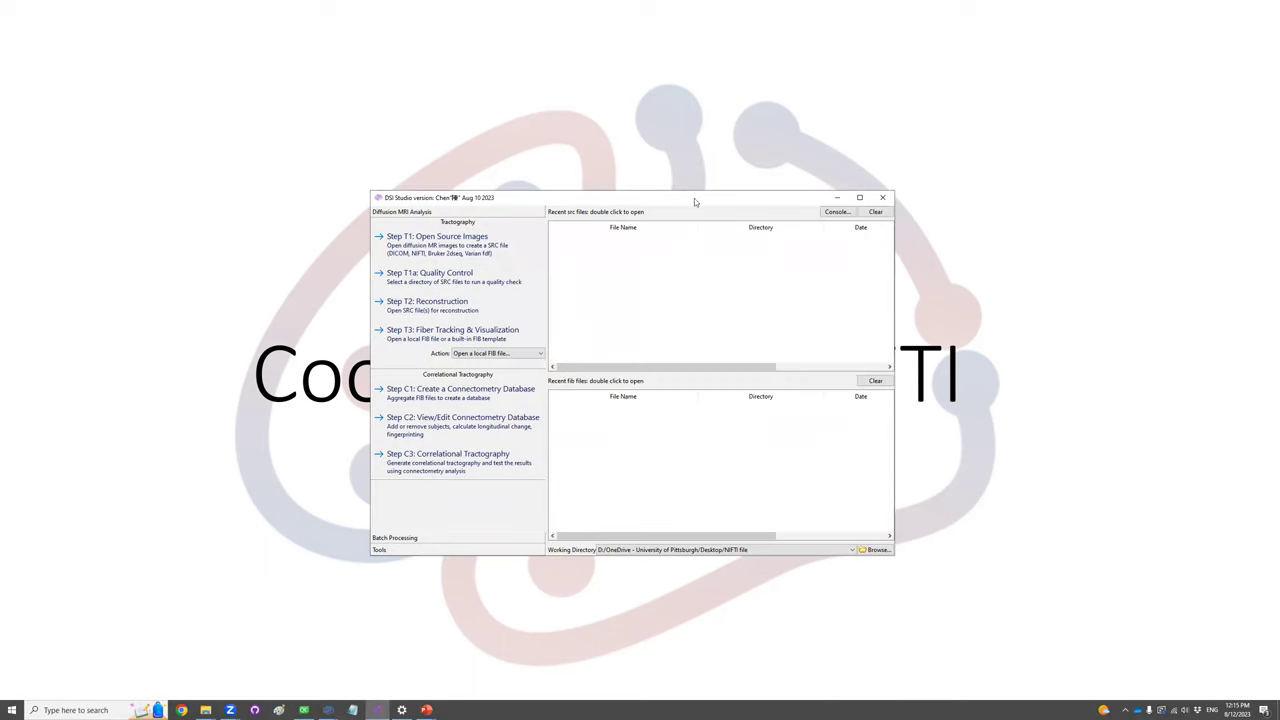
- Load mni_icbm152_t1_tal_nlin_asym_09a.nii.gz through O1: View Images and enlarge its viewer to show the full axial slice
left_click_drag(698, 198, 720, 207)
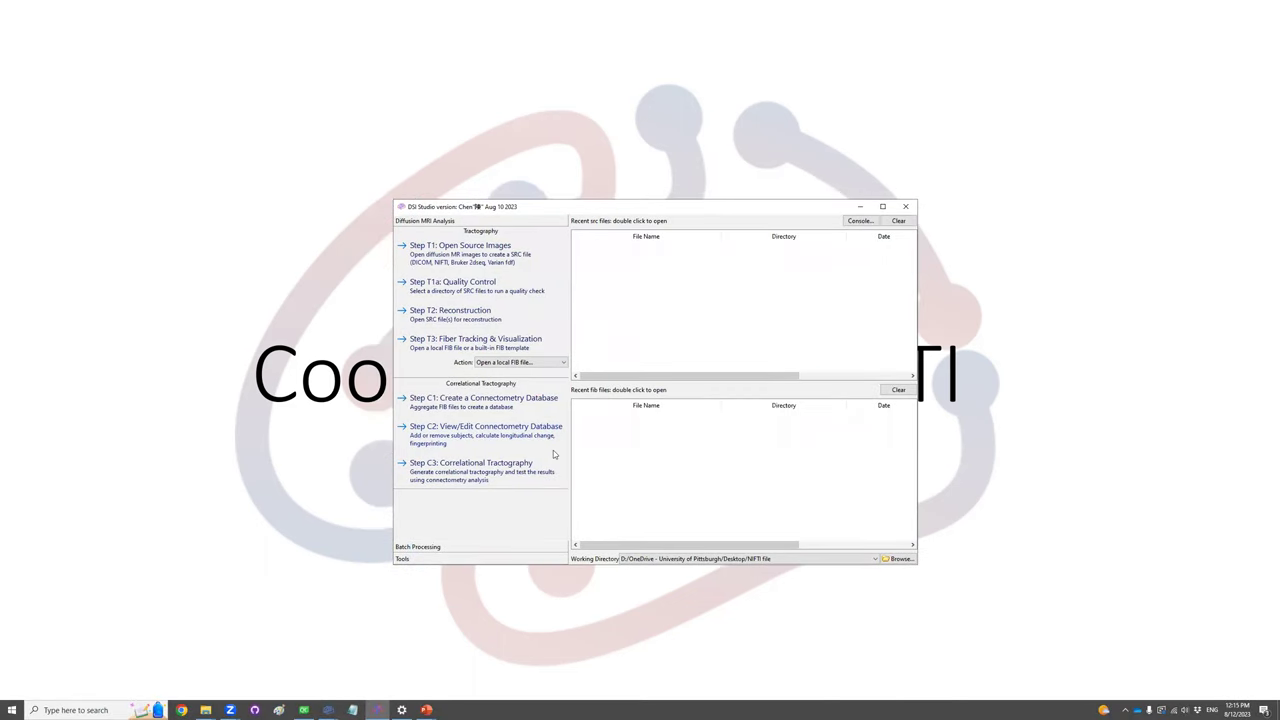
left_click(533, 559)
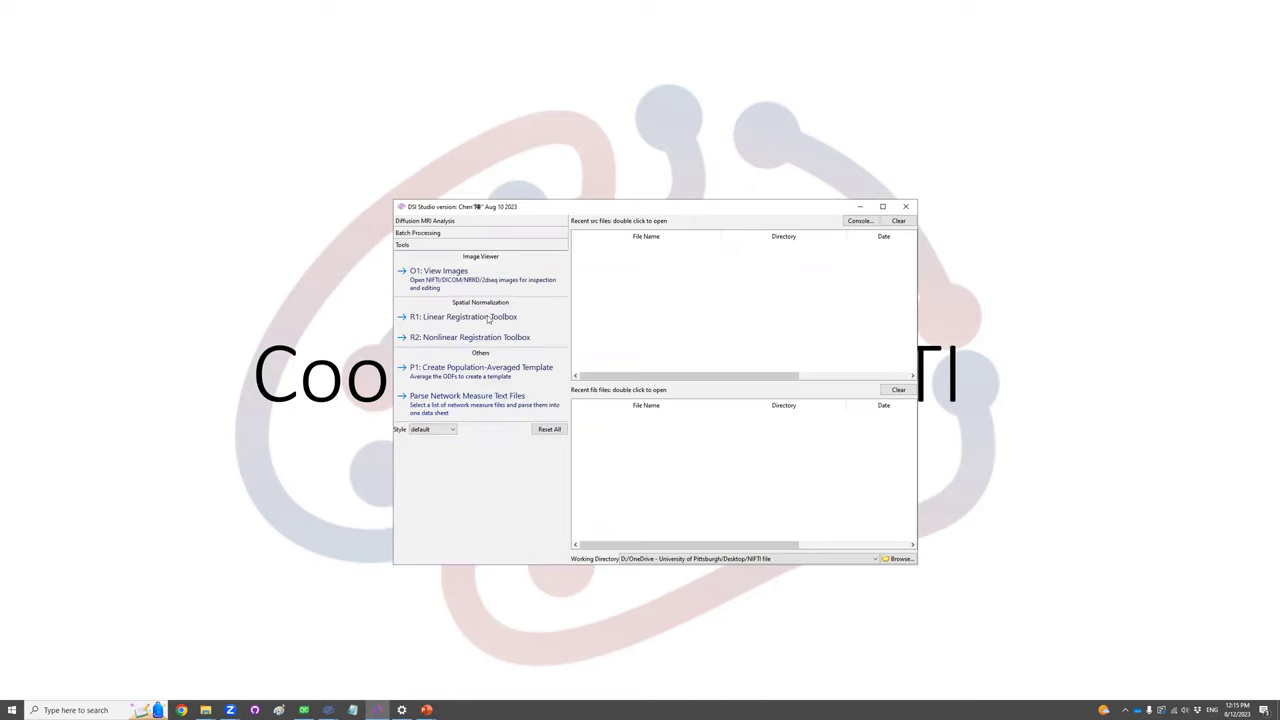
left_click(484, 285)
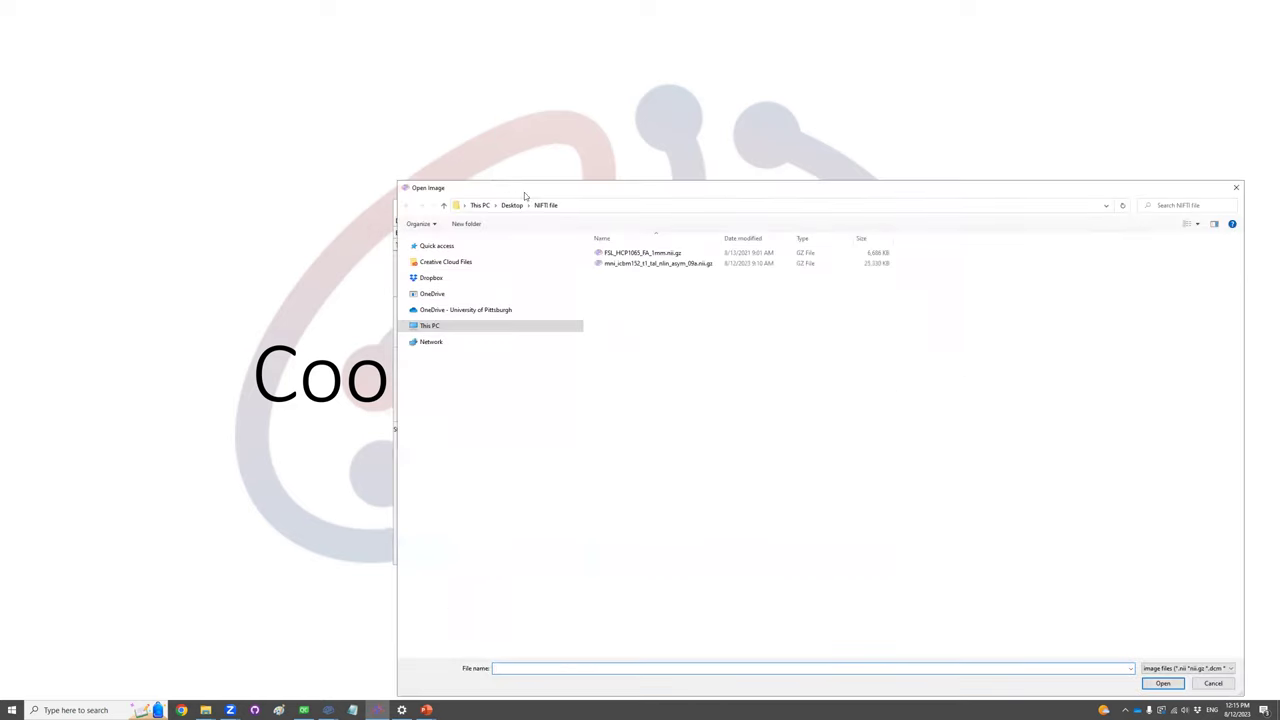
left_click(650, 263)
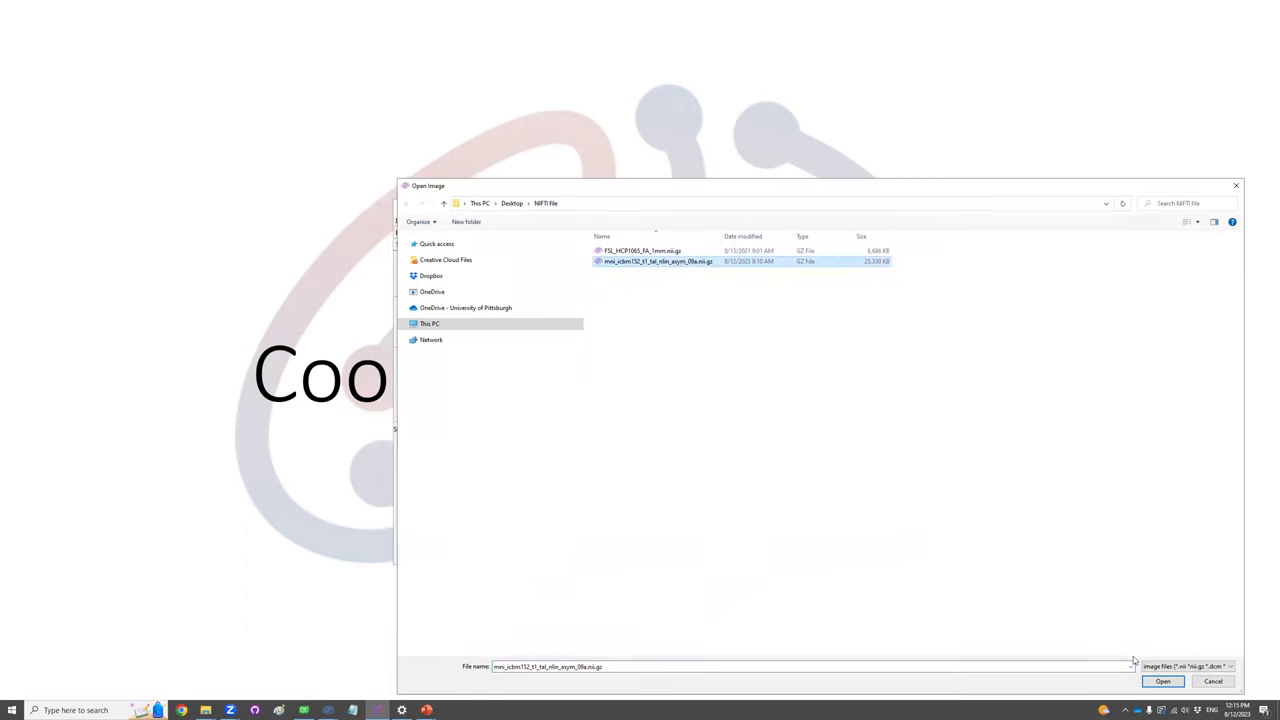
left_click(1163, 681)
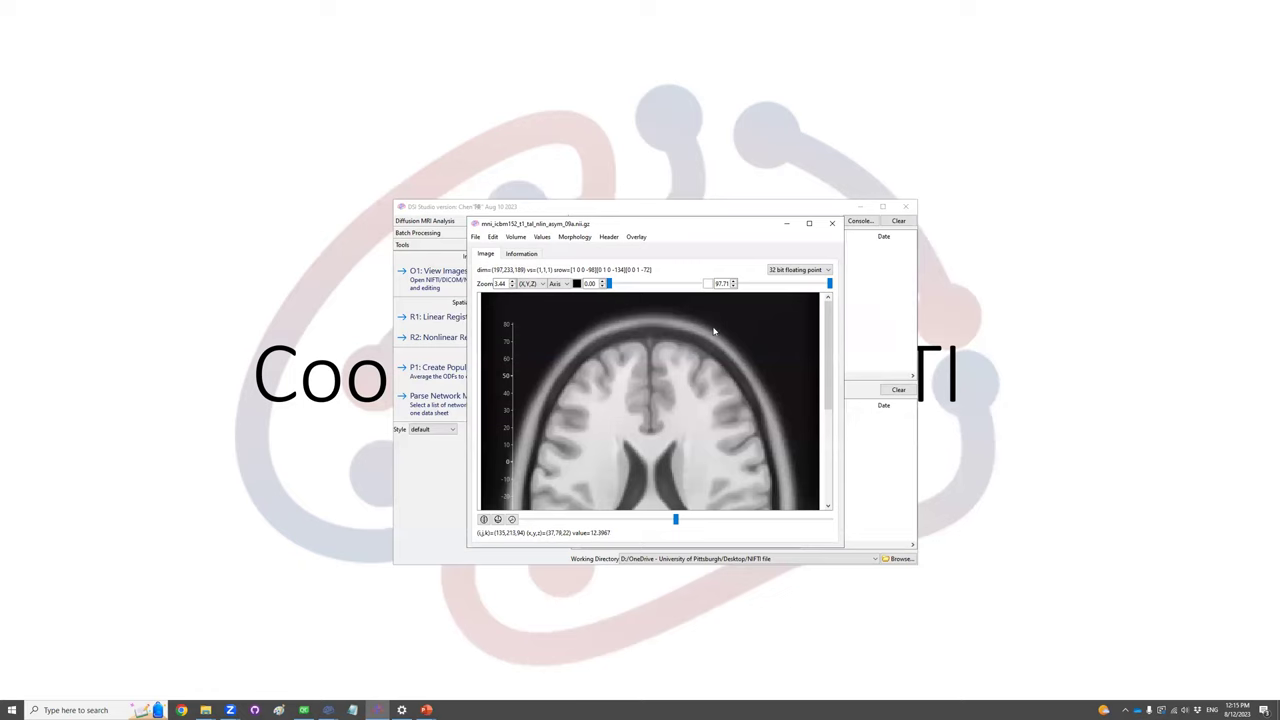
left_click_drag(746, 218, 661, 101)
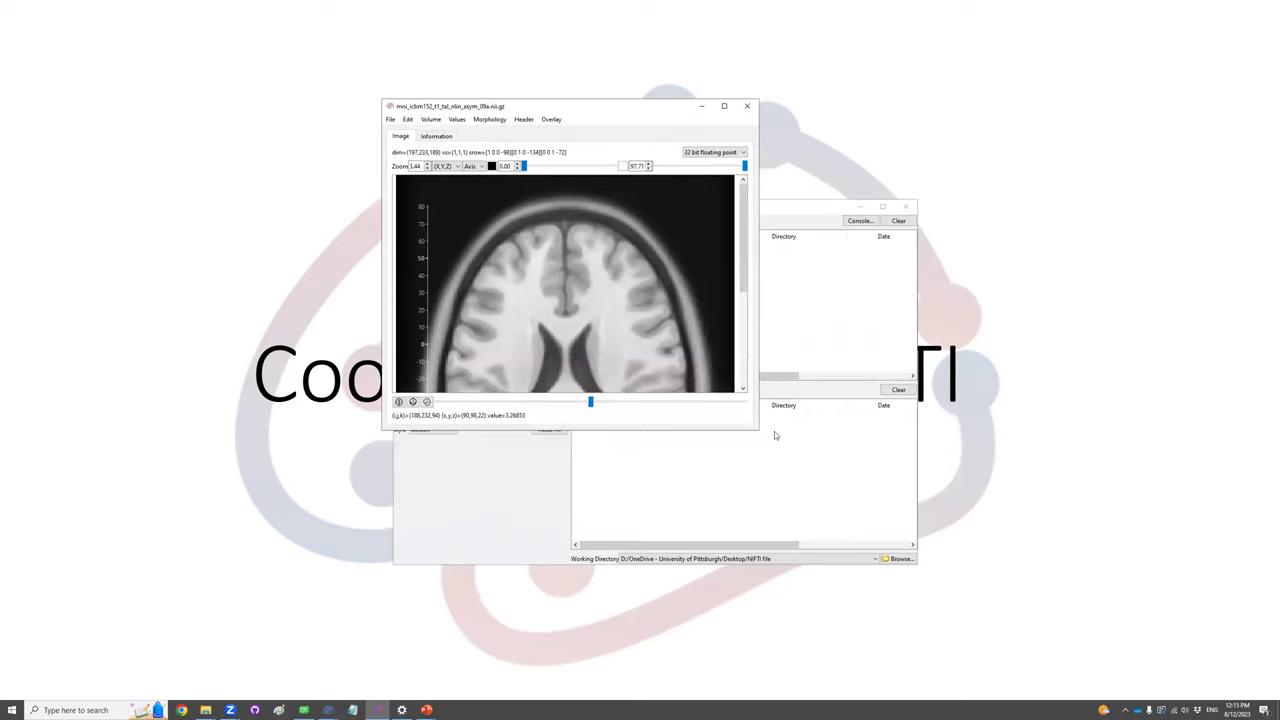
left_click_drag(756, 430, 946, 595)
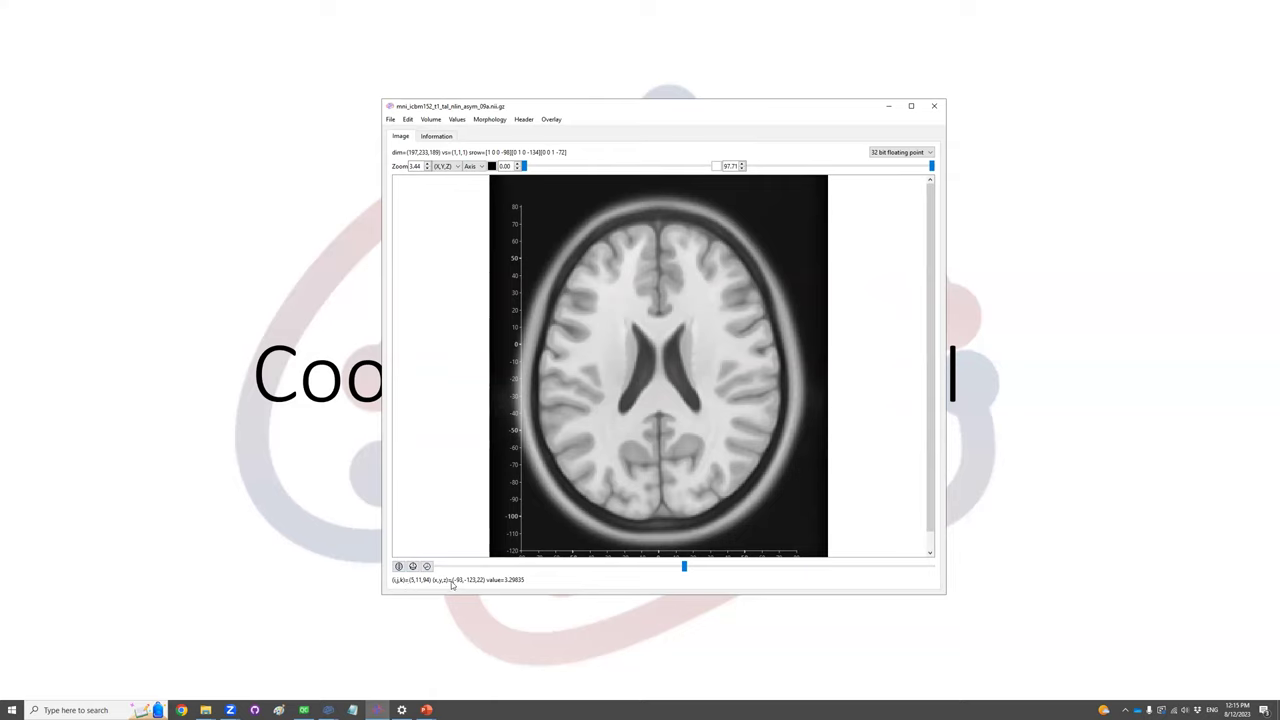
- Switch the coordinate labels from (X,Y,Z) to voxel indices (I,J,K) and zoom in on the lateral ventricle
left_click(443, 166)
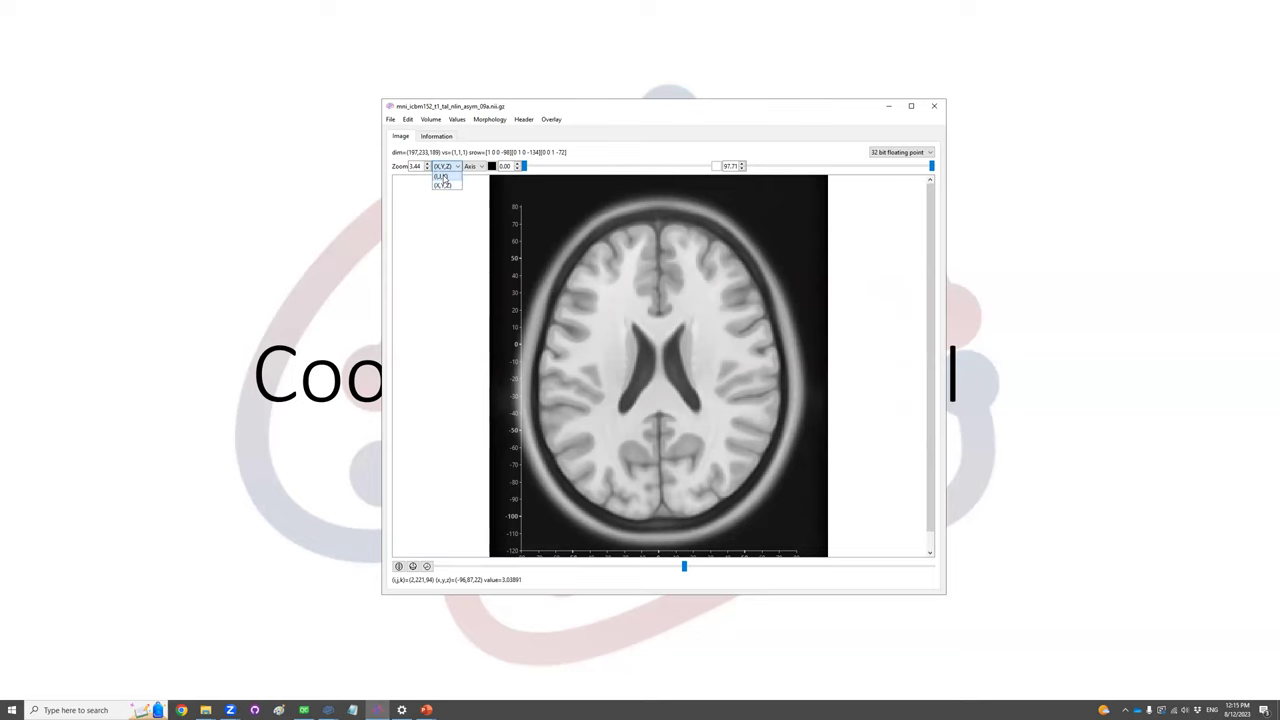
left_click(442, 177)
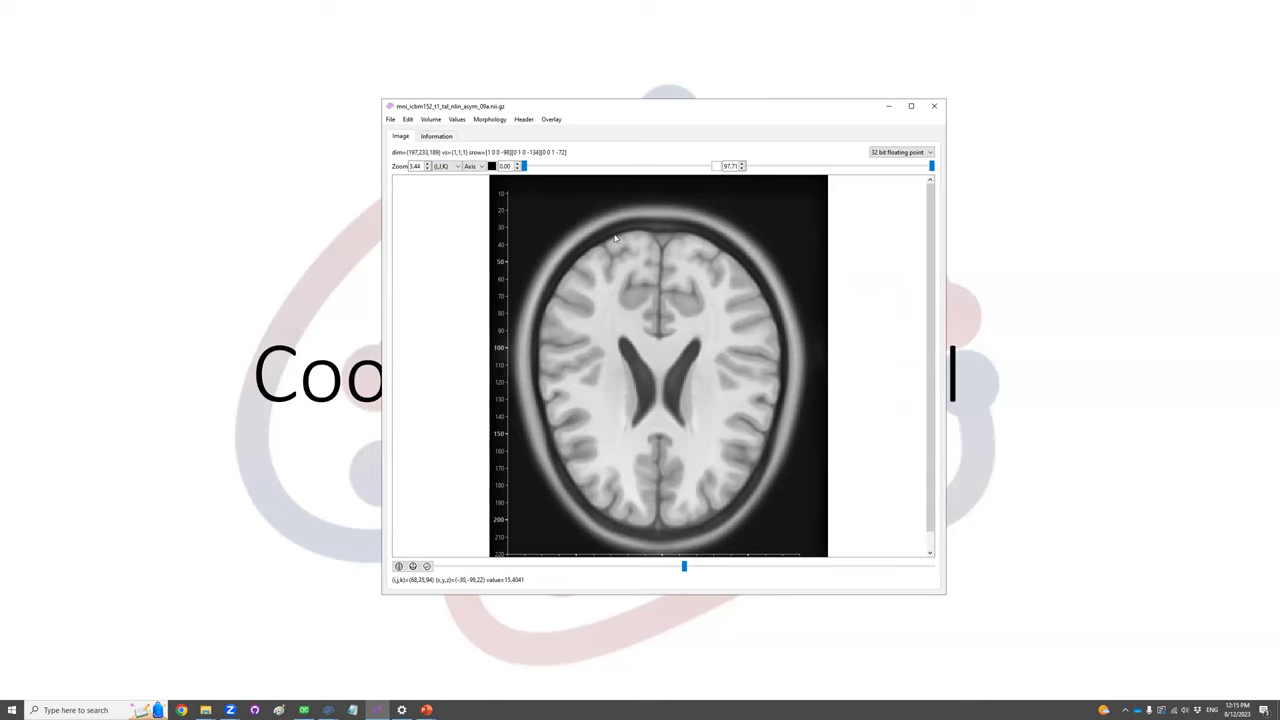
scroll(638, 341, "up", 2)
scroll(580, 354, "up", 6)
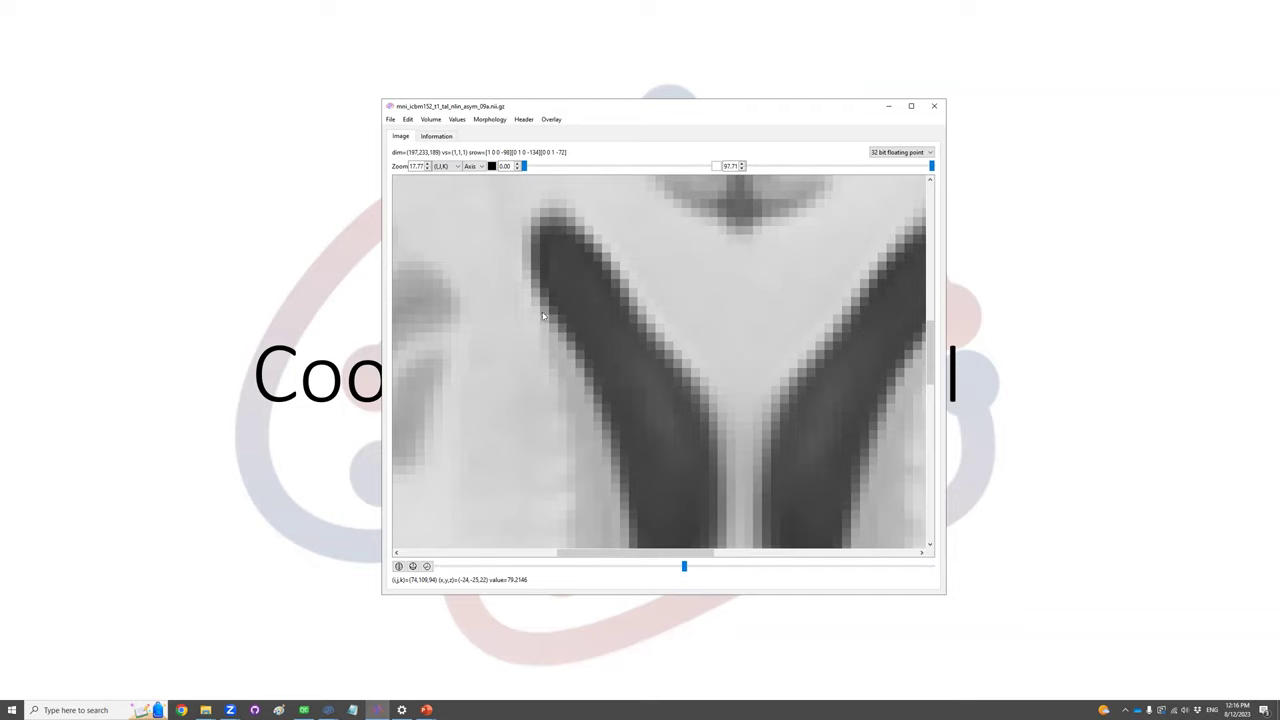
- Restore world (X,Y,Z) coordinates and zoom back out to the whole slice
left_click(447, 166)
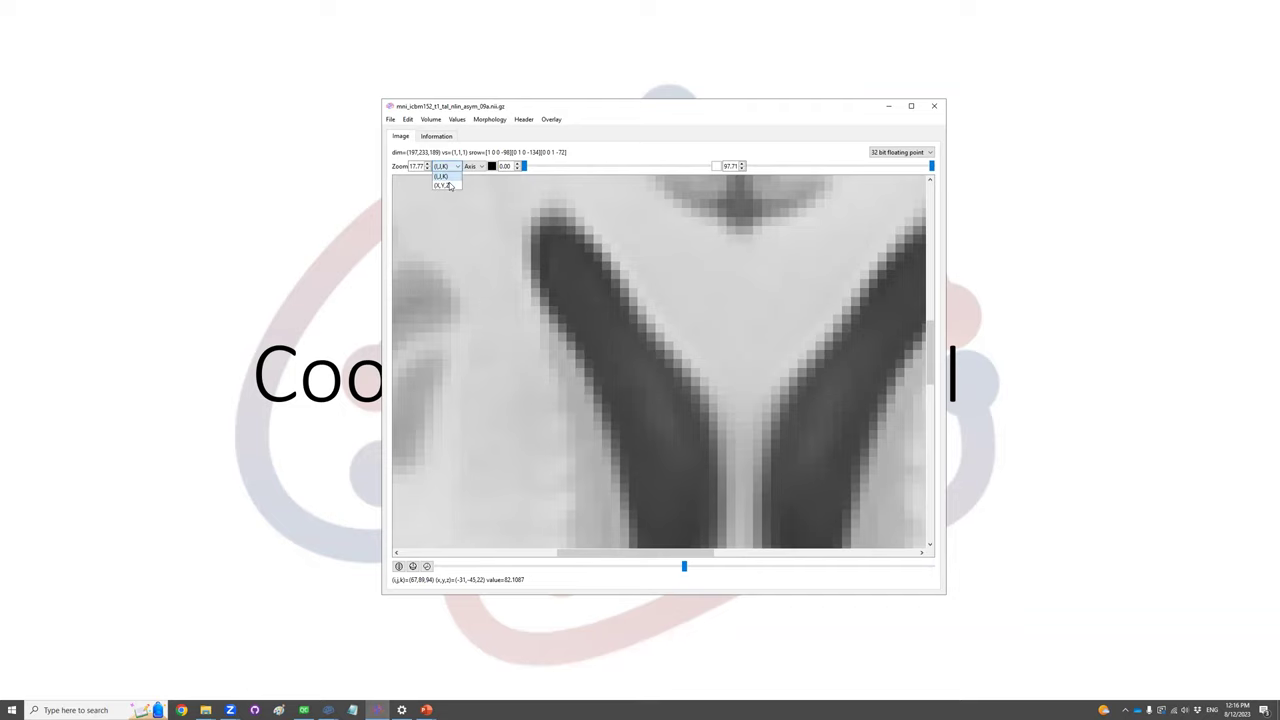
left_click(441, 185)
scroll(590, 334, "down", 1)
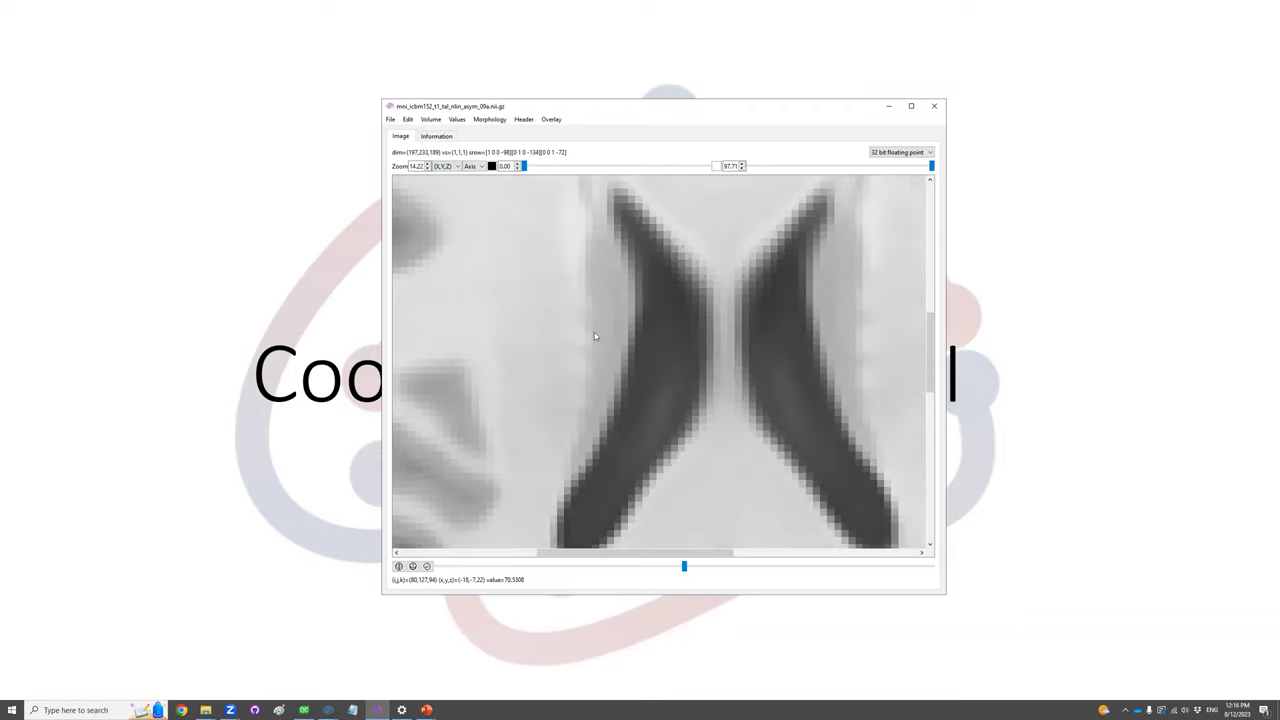
scroll(600, 330, "down", 5)
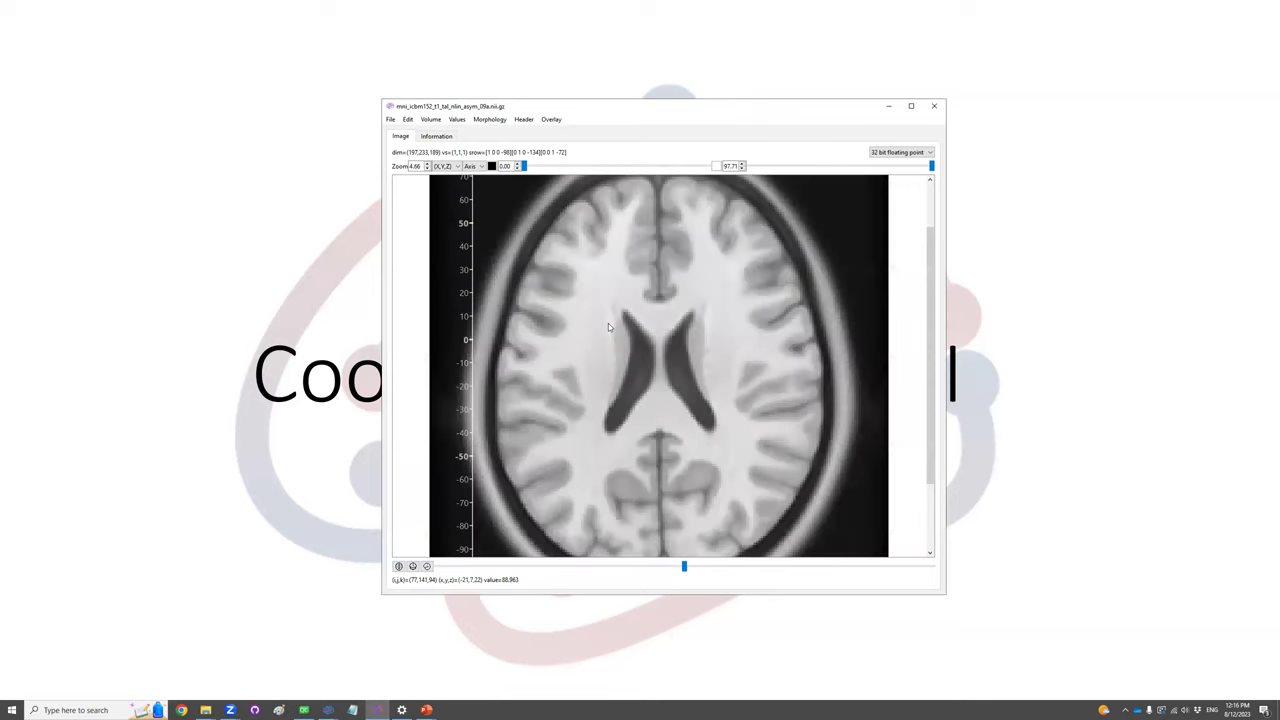
scroll(610, 328, "down", 2)
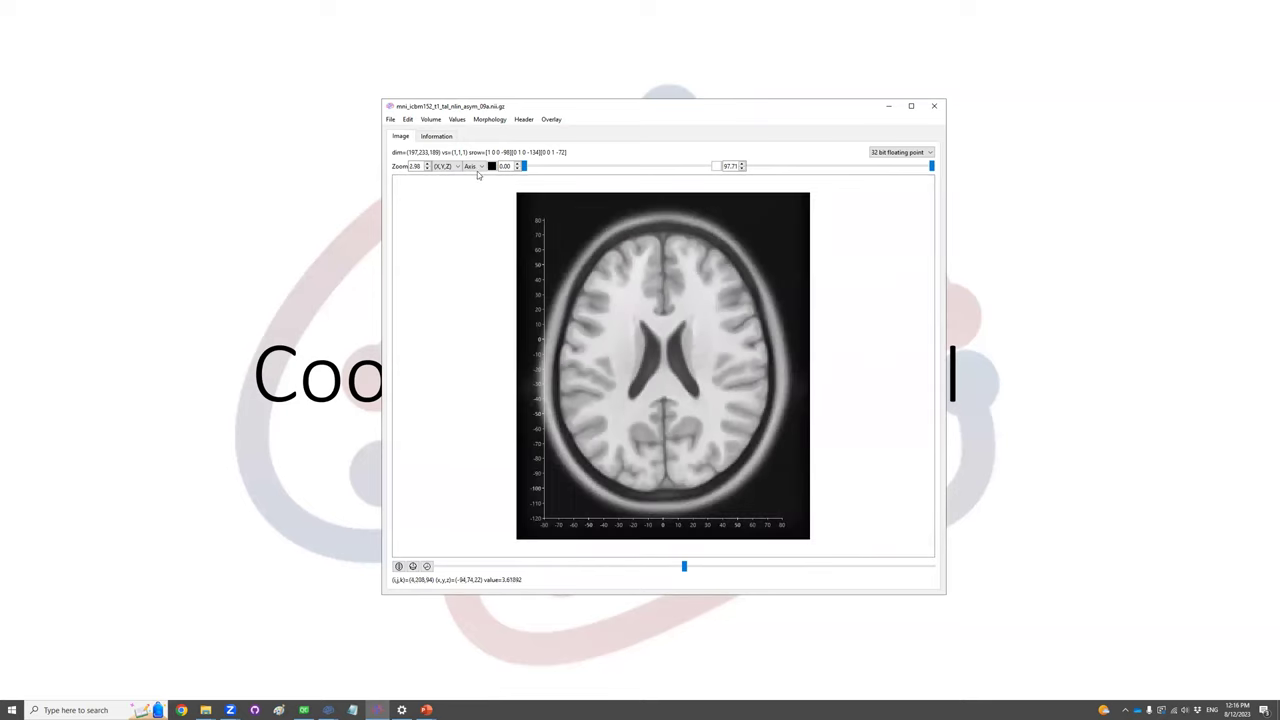
- Set the Axis display to Grid and show the sagittal slice
left_click(472, 166)
left_click(469, 188)
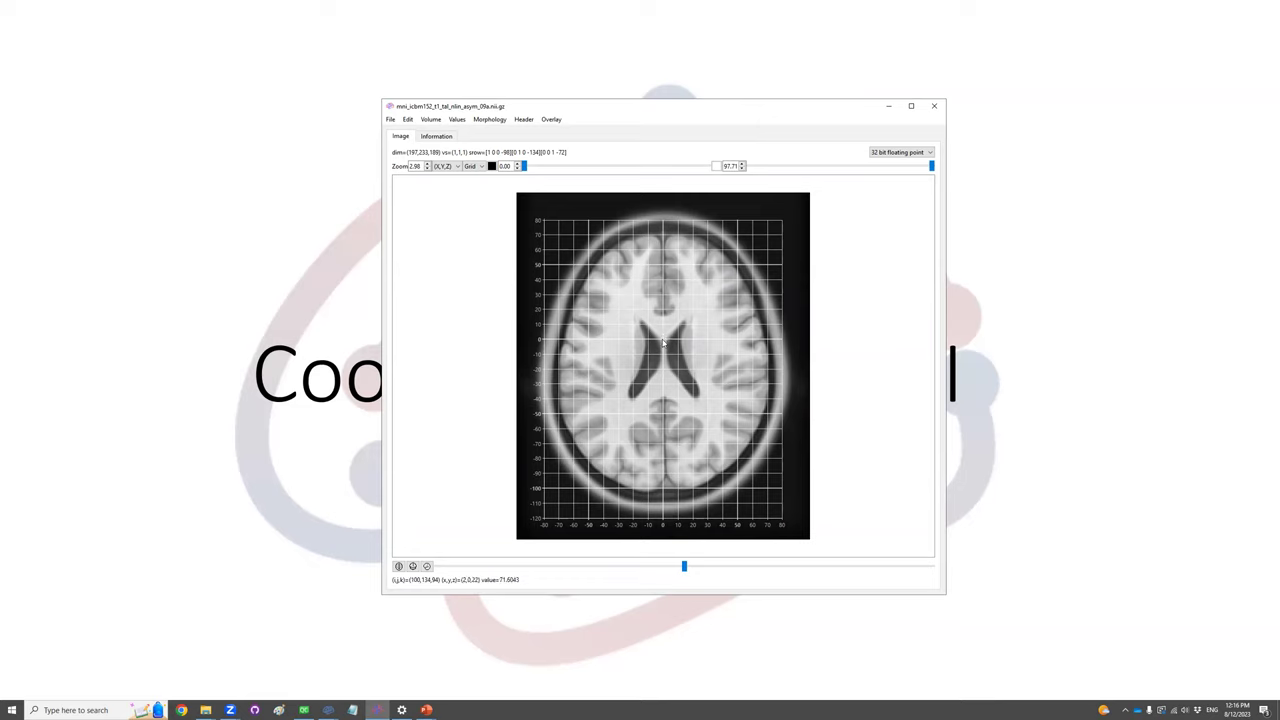
left_click(427, 566)
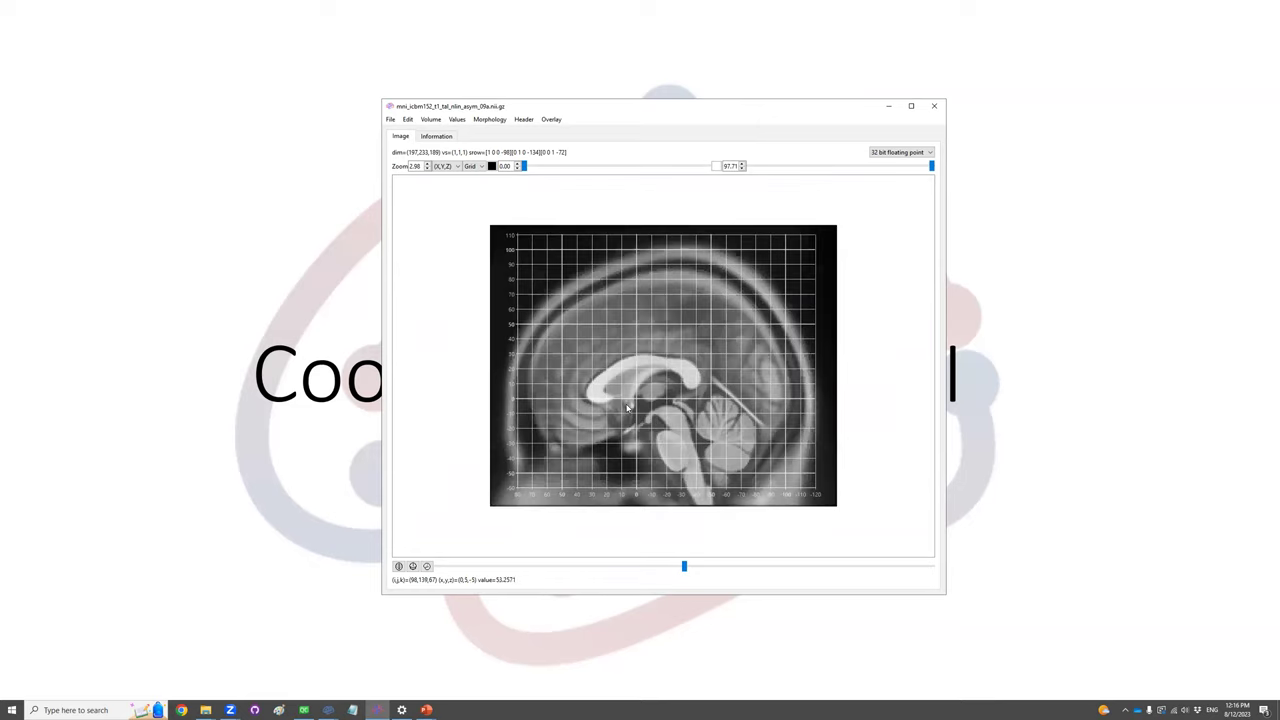
- Return the gridded T1 view to the axial slice
left_click(400, 566)
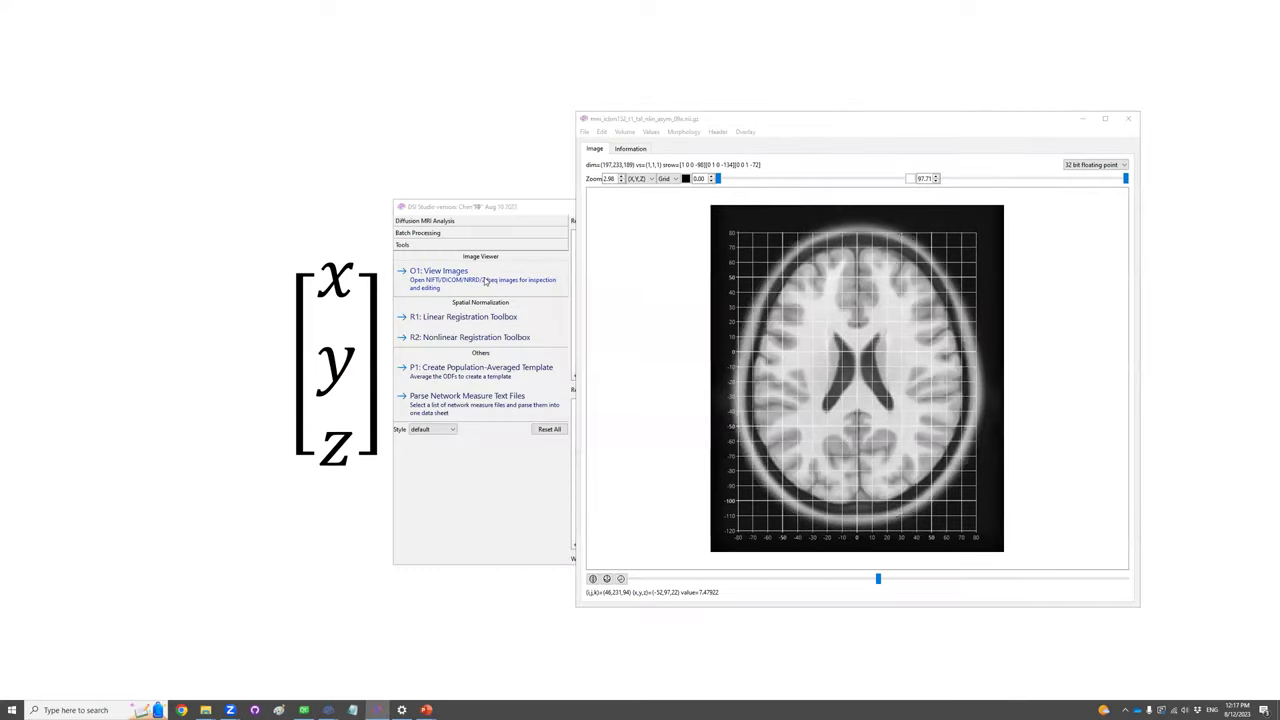
- Open FSL_HCP1065_FA_1mm.nii.gz in a second viewer, placed at the upper left and enlarged to show the whole brain
left_click(482, 280)
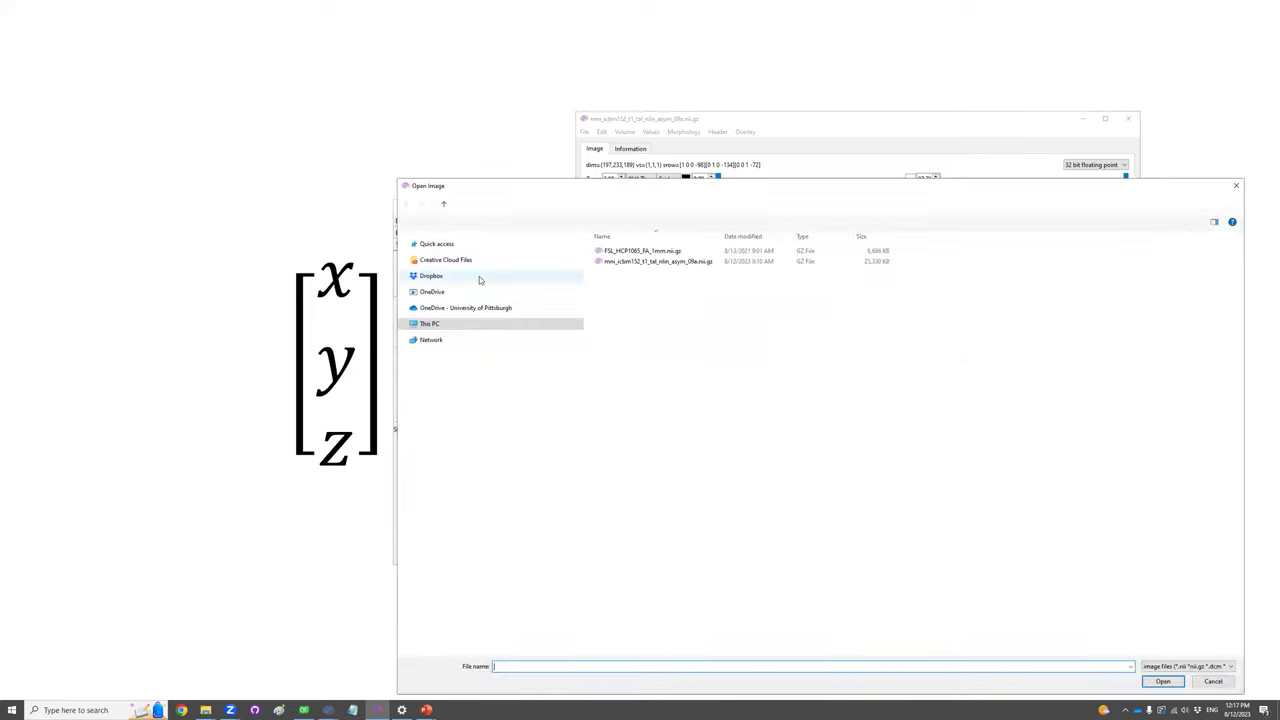
double_click(635, 256)
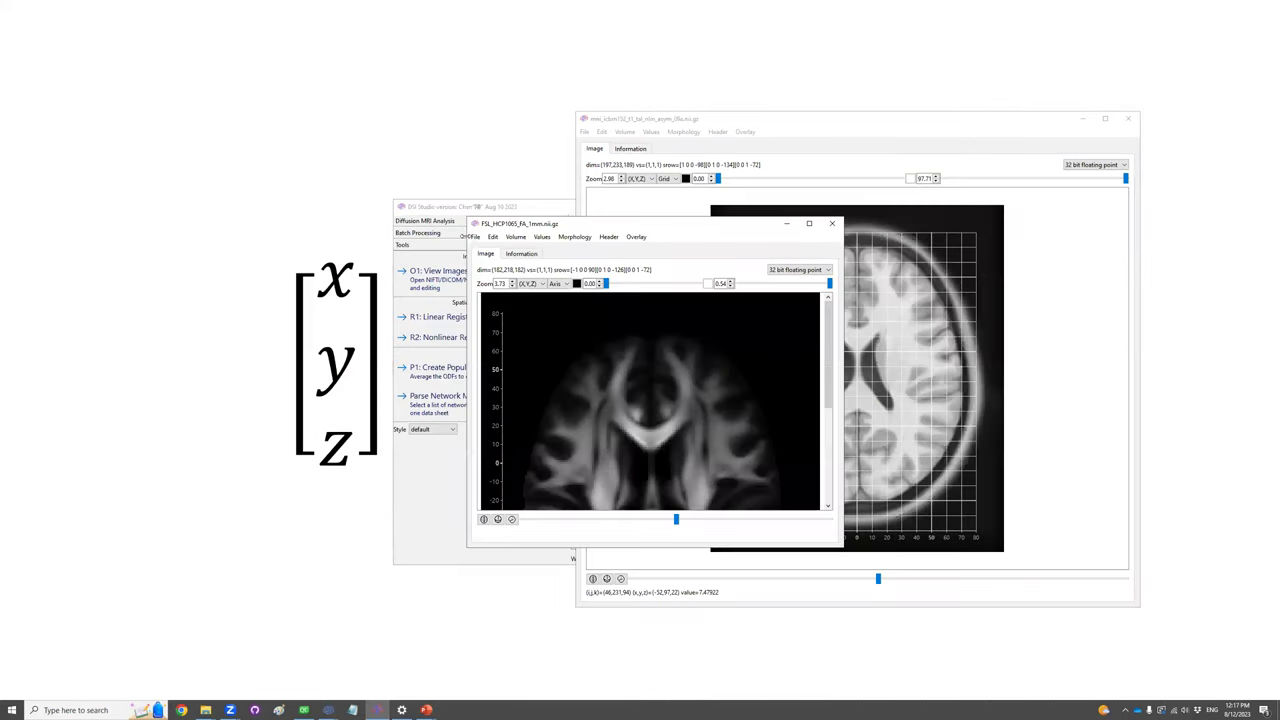
left_click_drag(498, 218, 86, 110)
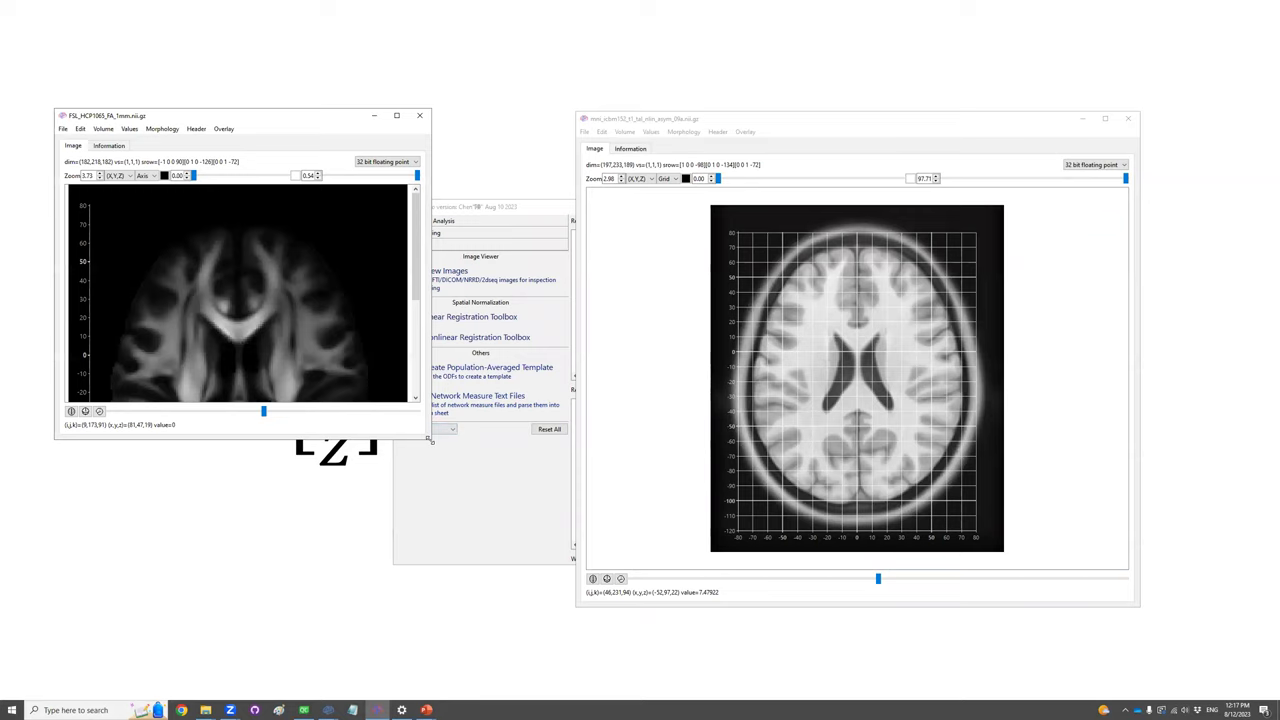
left_click_drag(430, 440, 577, 603)
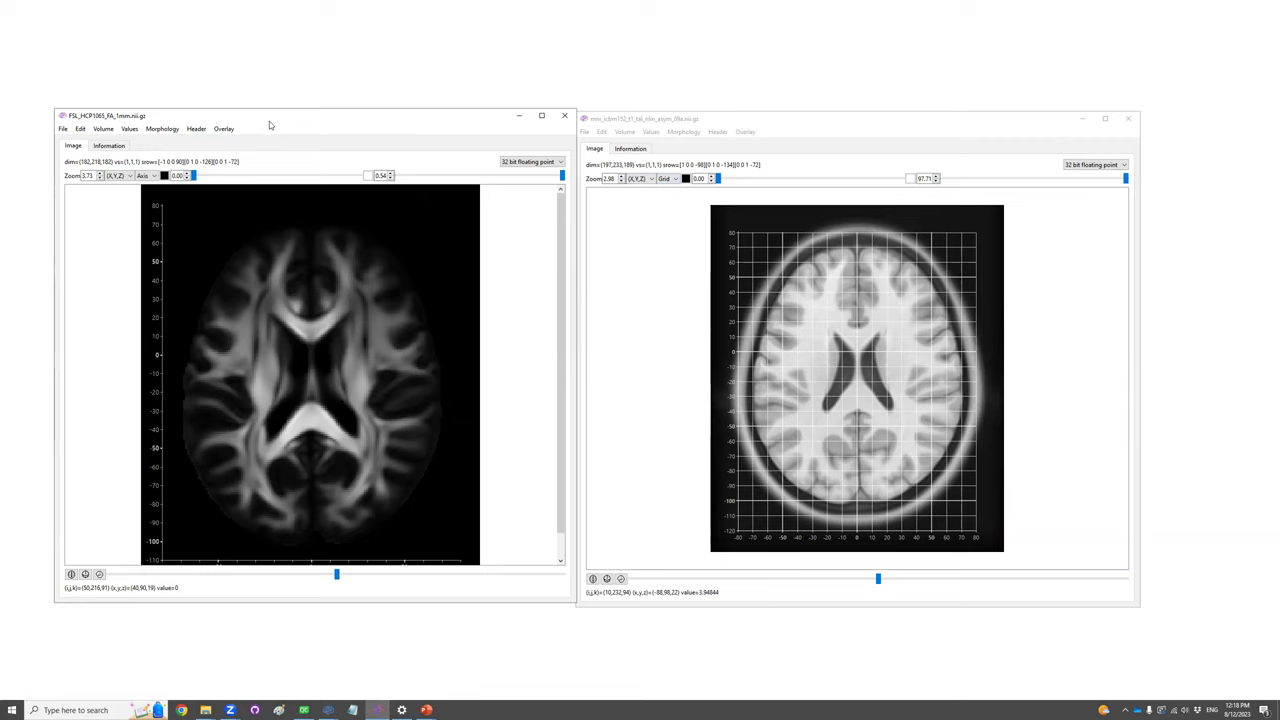
- Resize the FA template with Volume > Resize to 197 233 189
left_click_drag(269, 121, 268, 125)
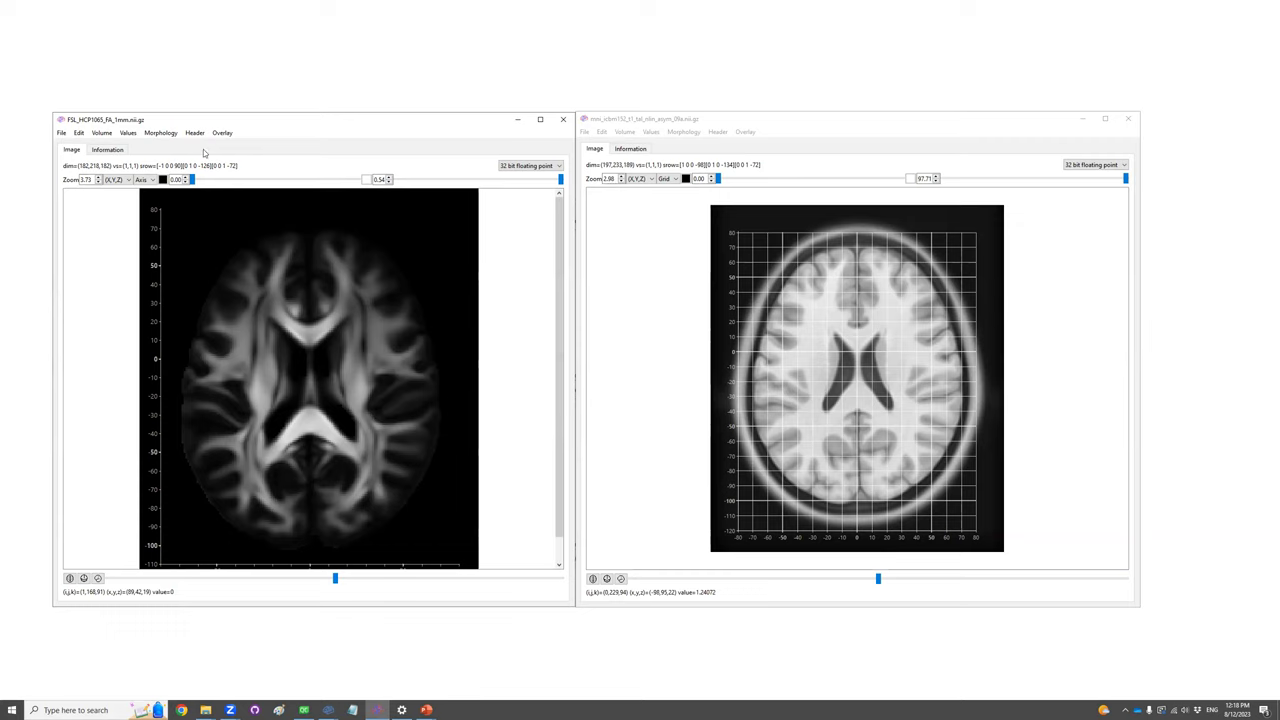
left_click(101, 135)
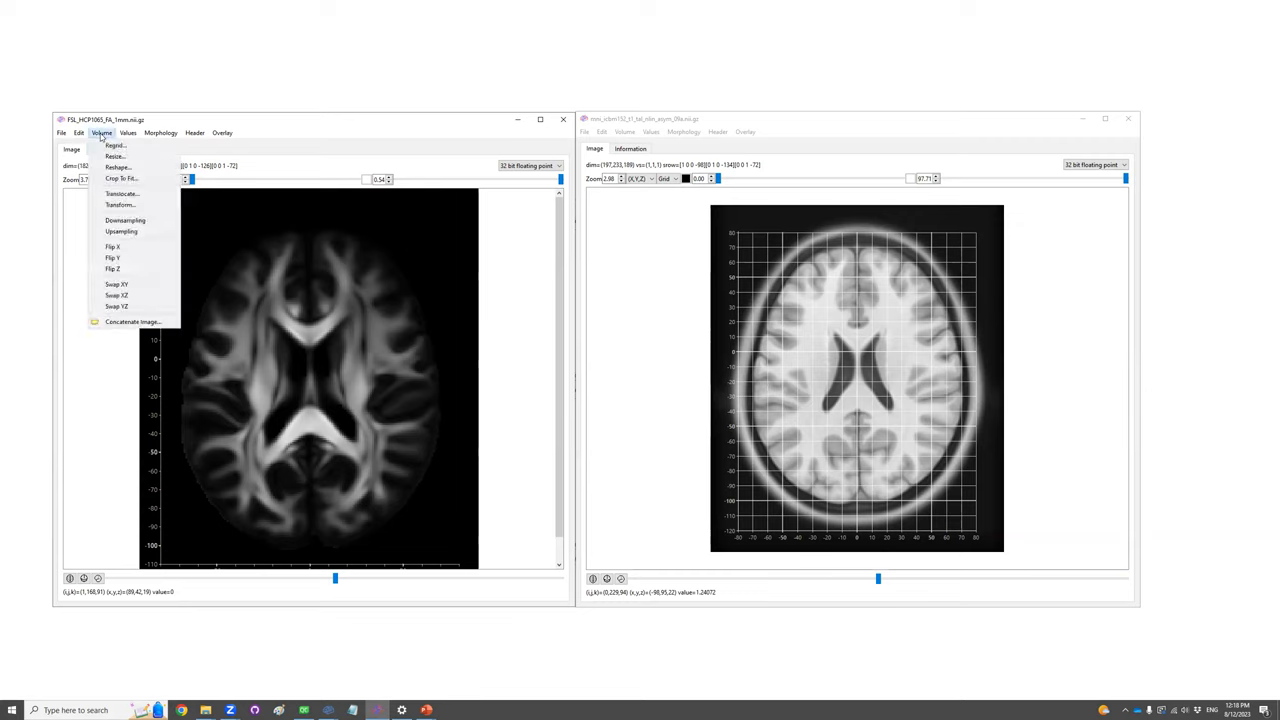
left_click(114, 156)
left_click(300, 365)
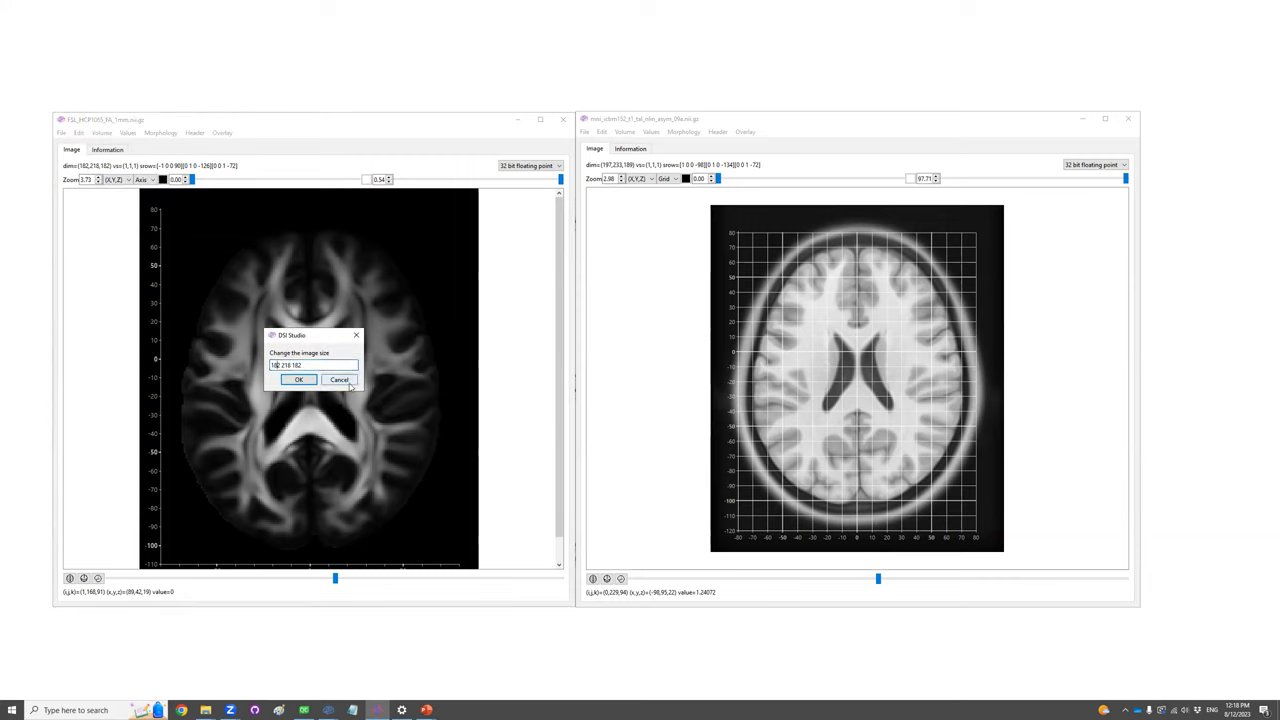
key("BackSpace")
key("BackSpace")
key("BackSpace")
type("197")
type("9")
key("Return")
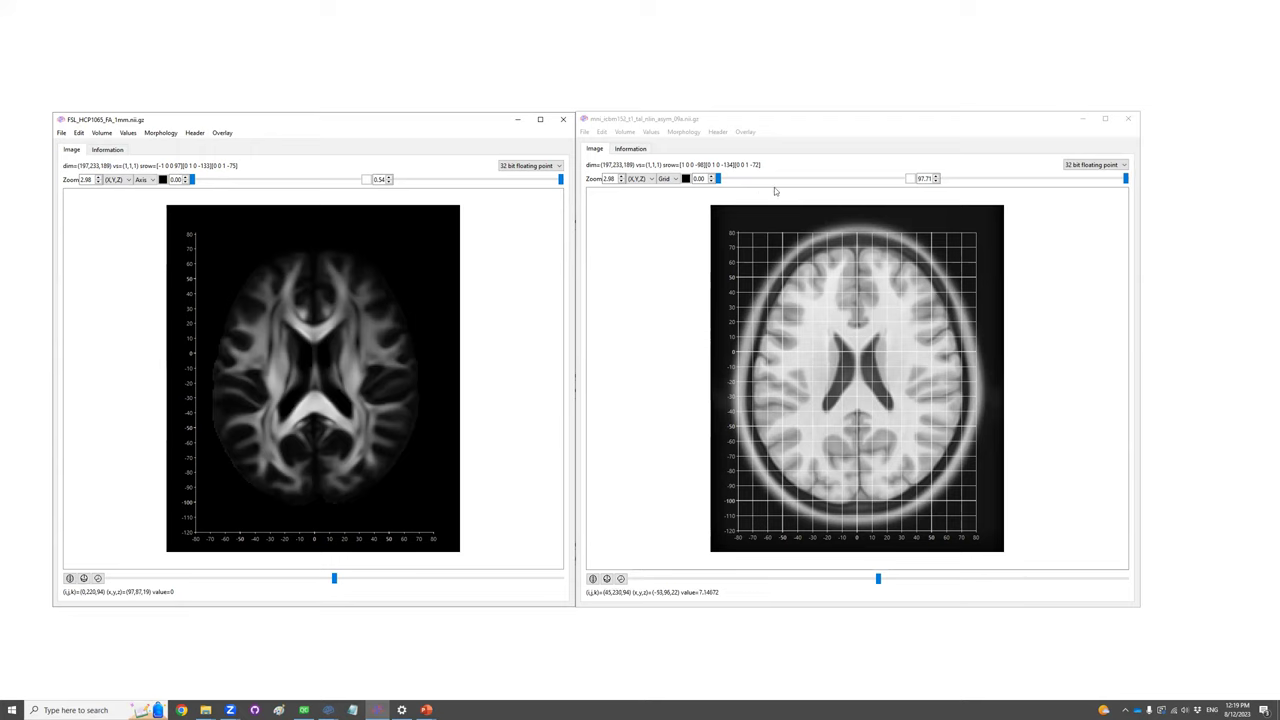
left_click(718, 132)
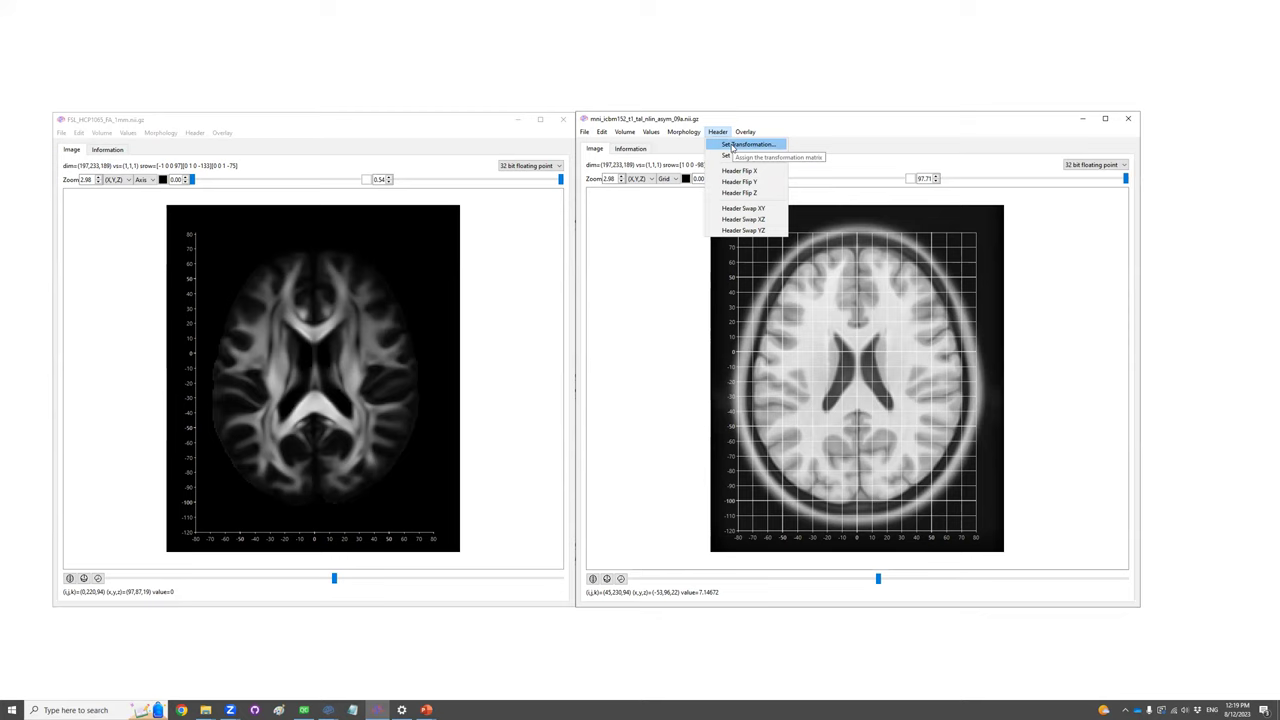
left_click(745, 144)
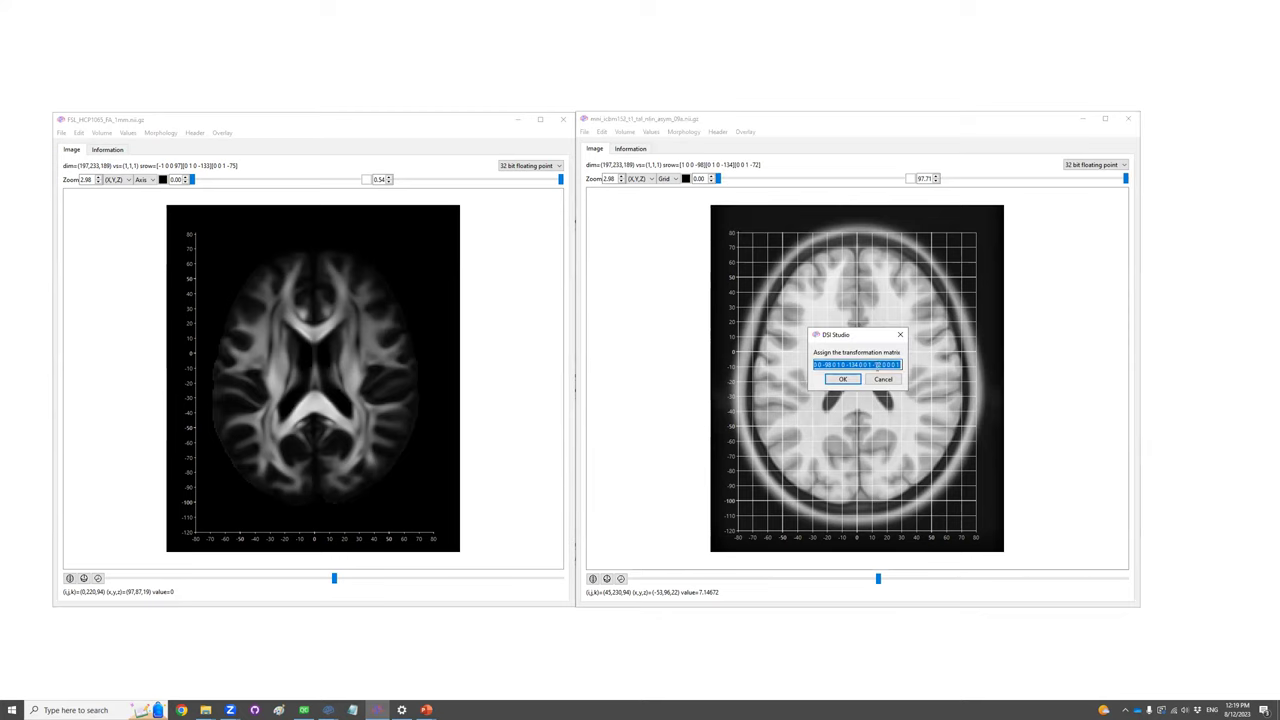
right_click(877, 365)
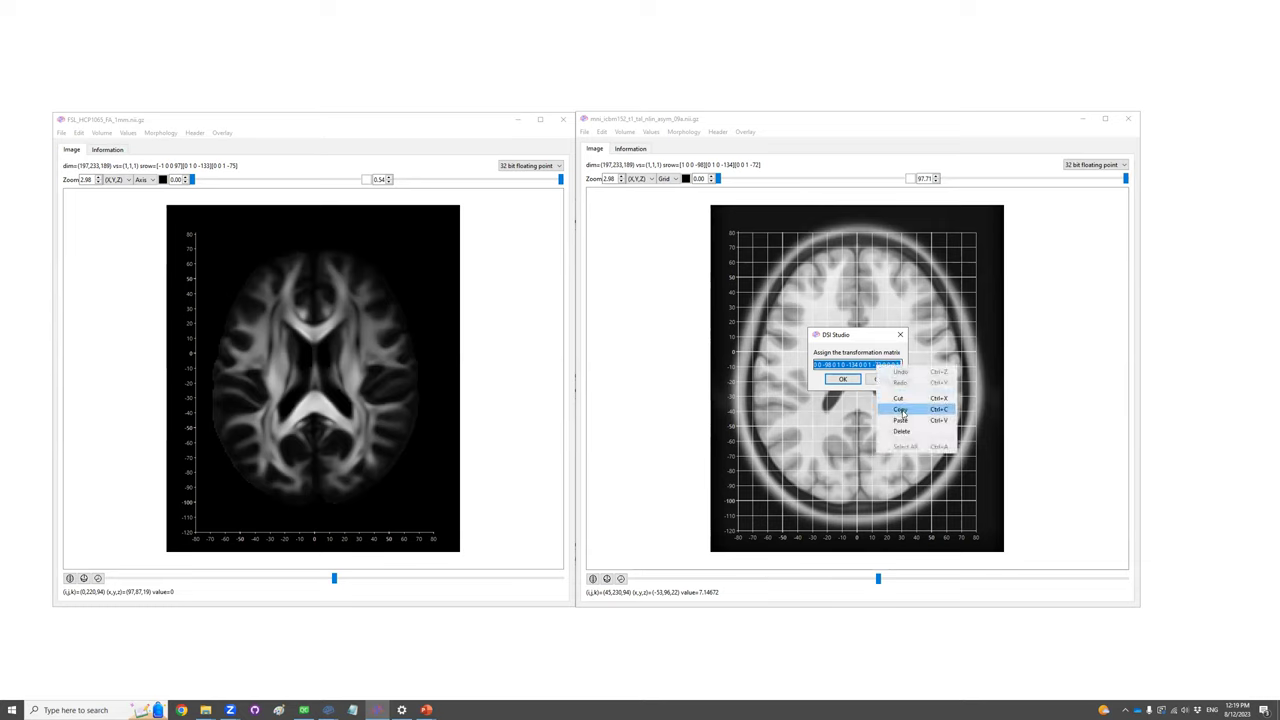
left_click(901, 411)
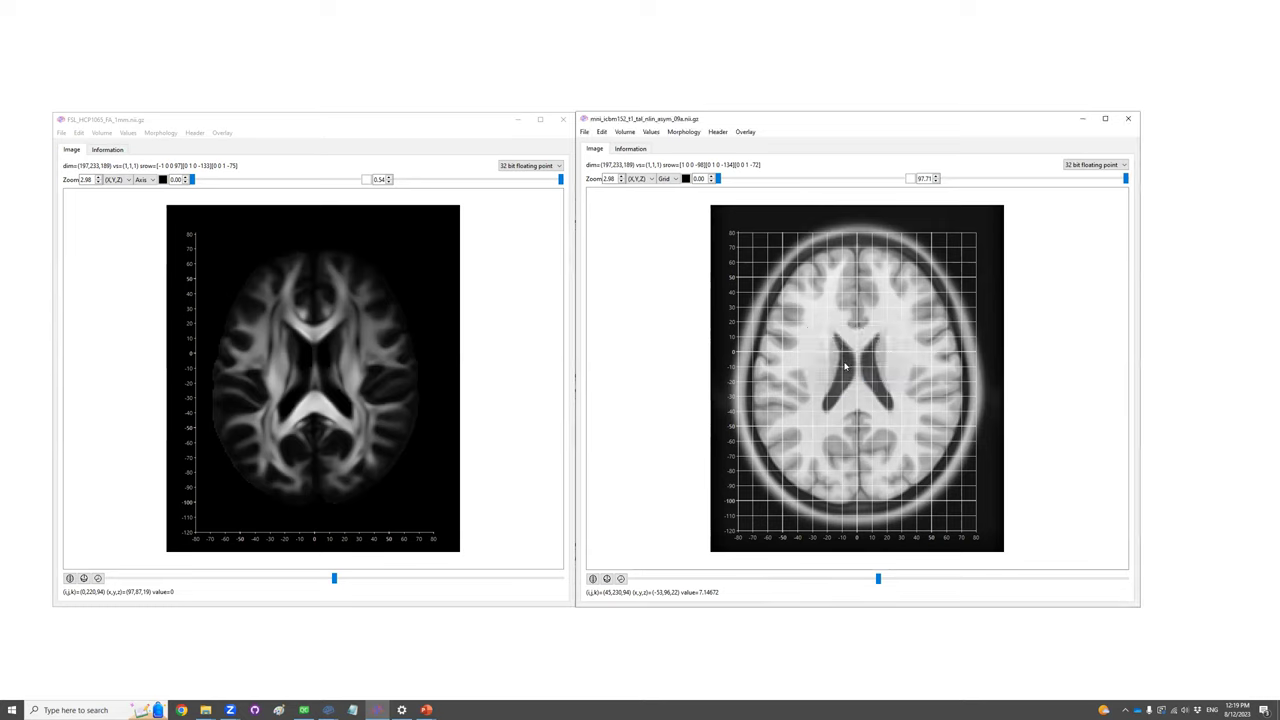
left_click(890, 381)
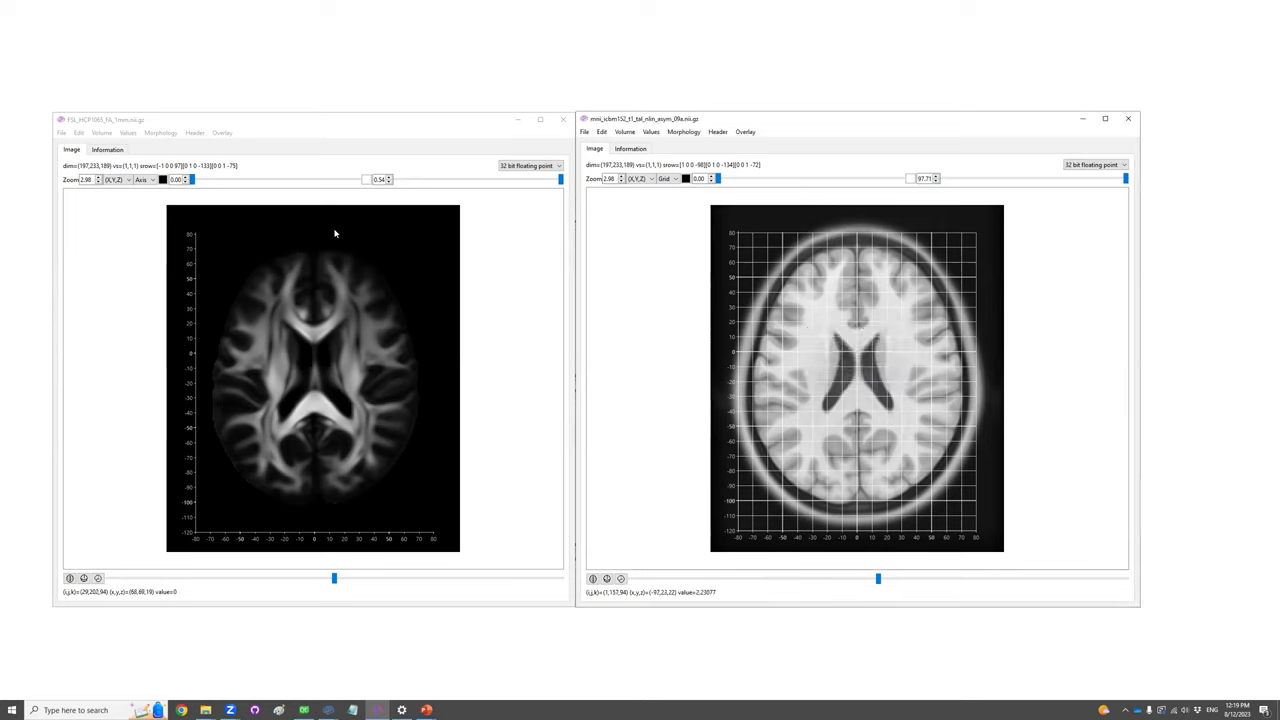
left_click(92, 131)
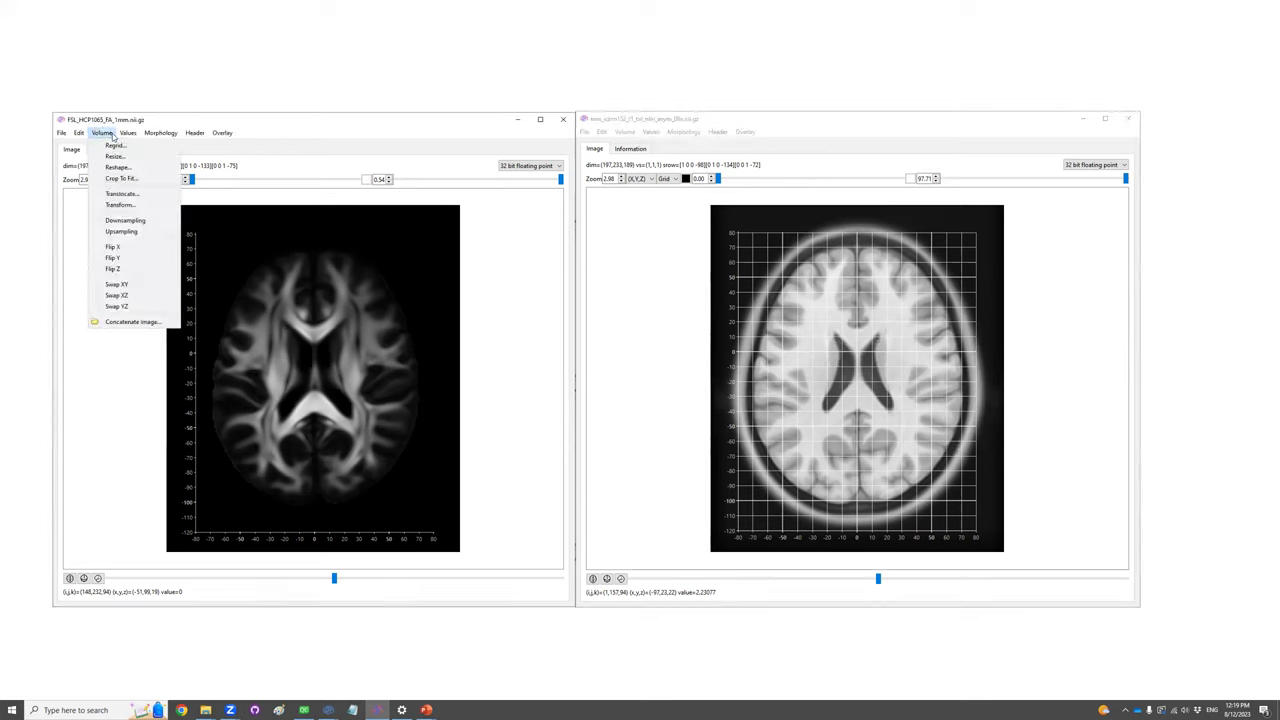
left_click(110, 205)
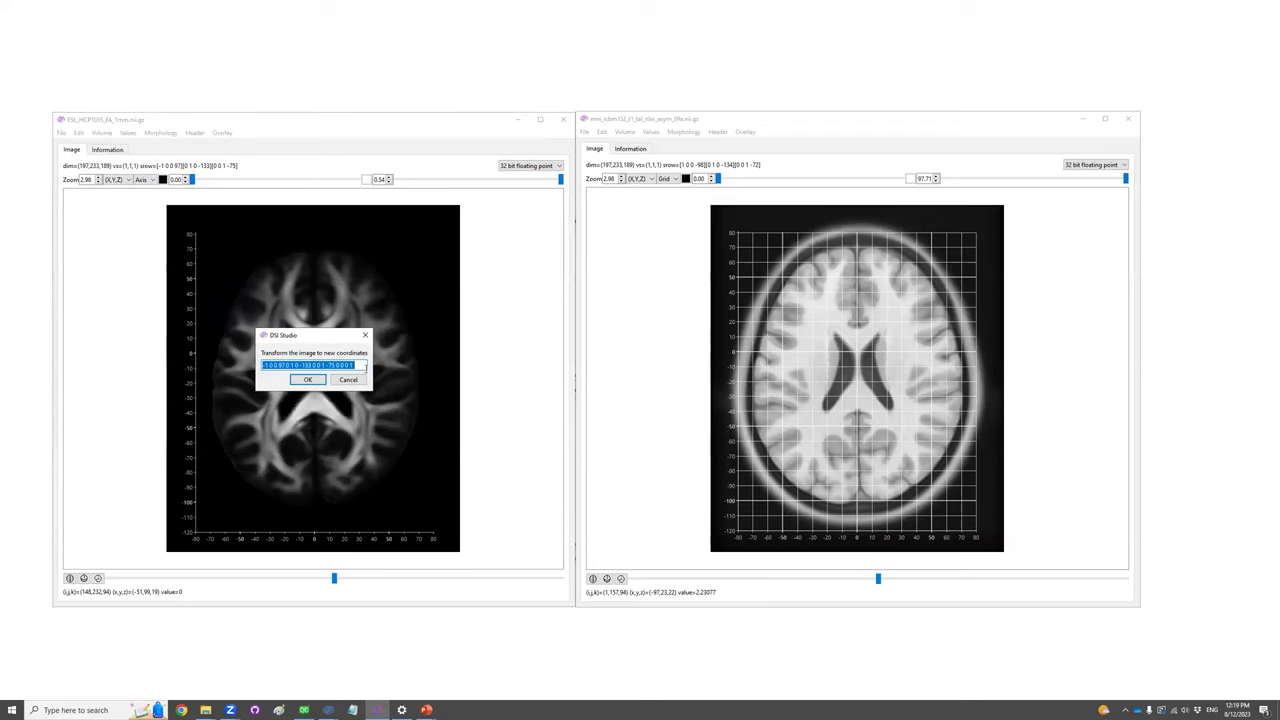
left_click_drag(358, 365, 262, 365)
key("ctrl+v")
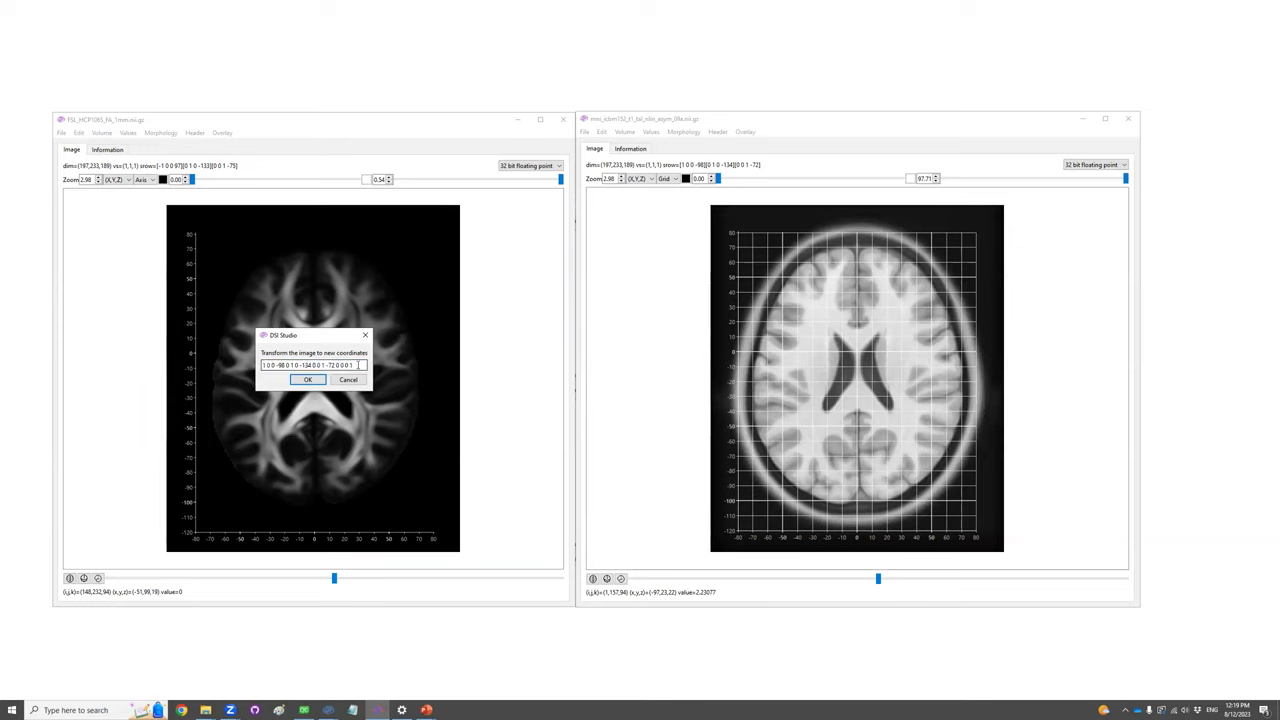
left_click(311, 379)
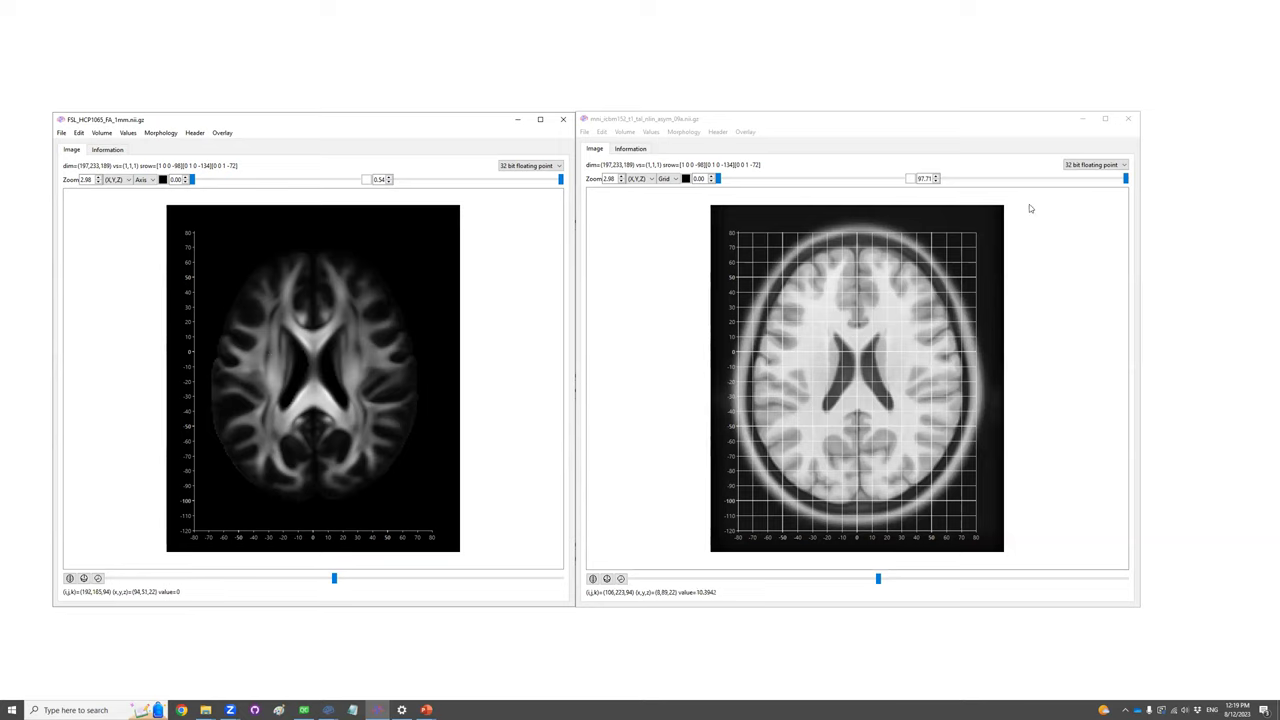
- Overlay mni_icbm152 on the FA template and narrow the T1 display range to 60.84–93.02
left_click(221, 133)
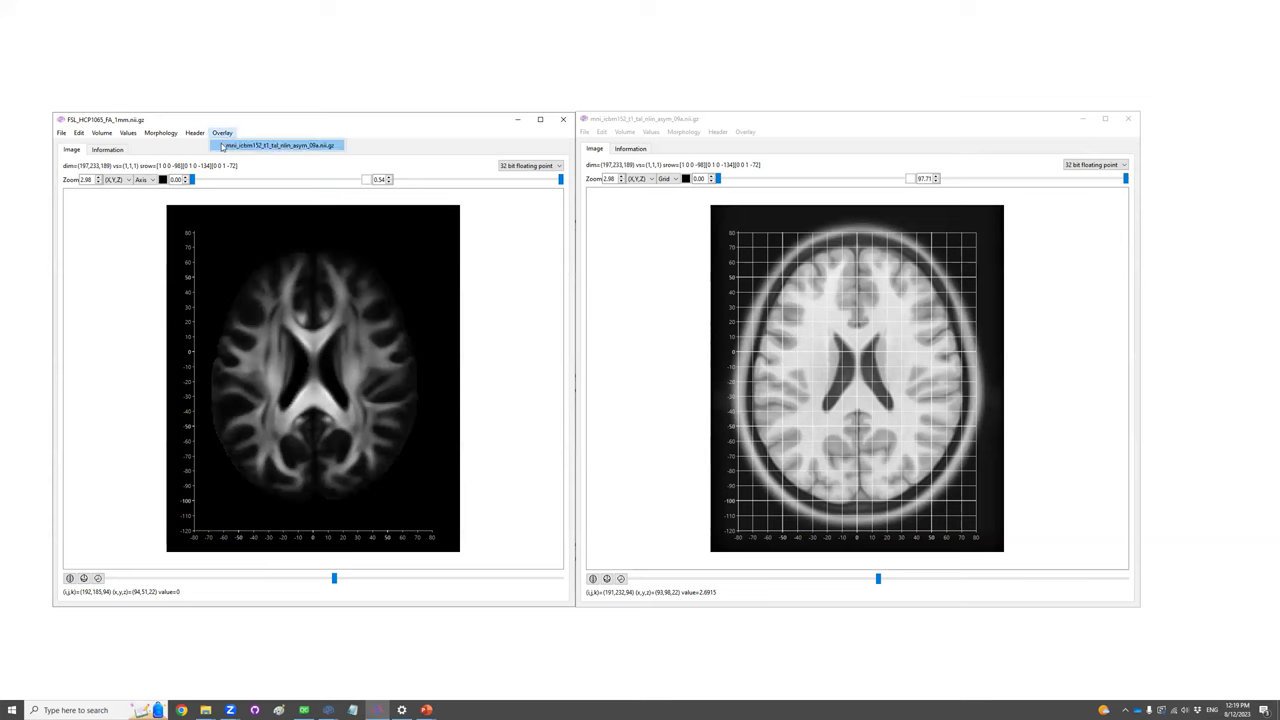
left_click(224, 146)
mouse_move(1126, 179)
left_mouse_down()
mouse_move(1053, 182)
mouse_move(1122, 180)
left_mouse_up()
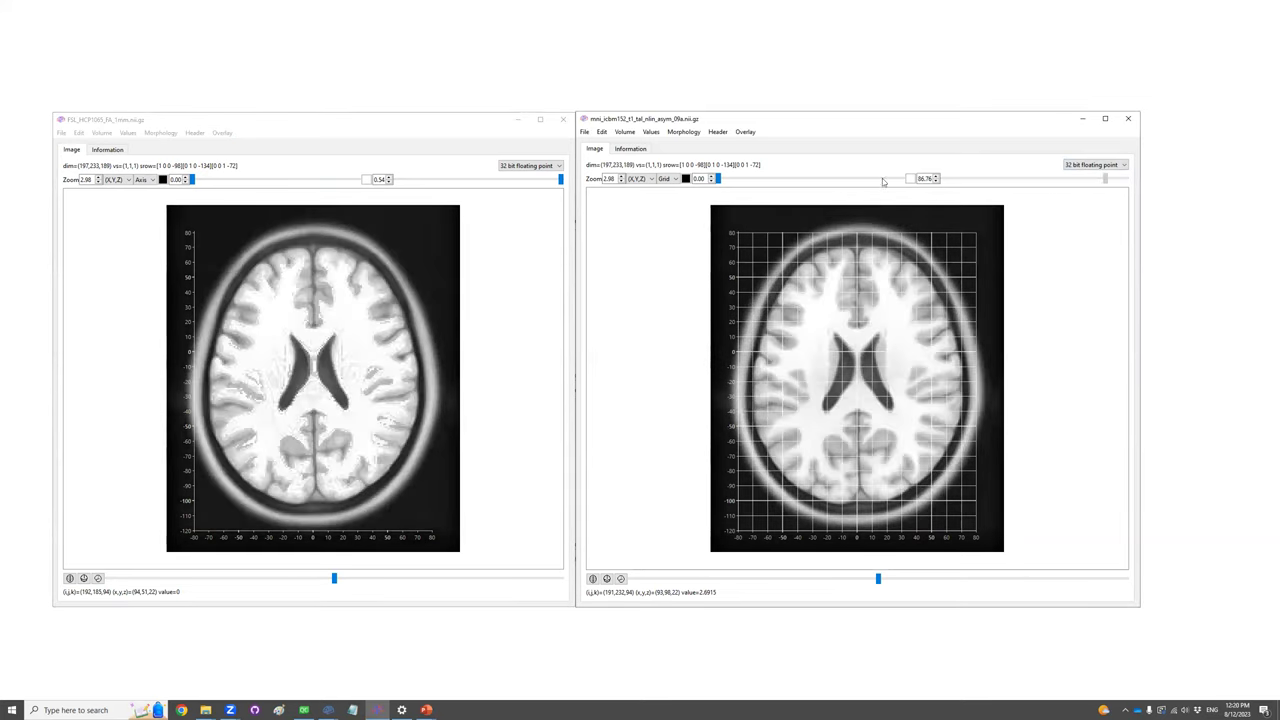
left_click_drag(717, 179, 835, 180)
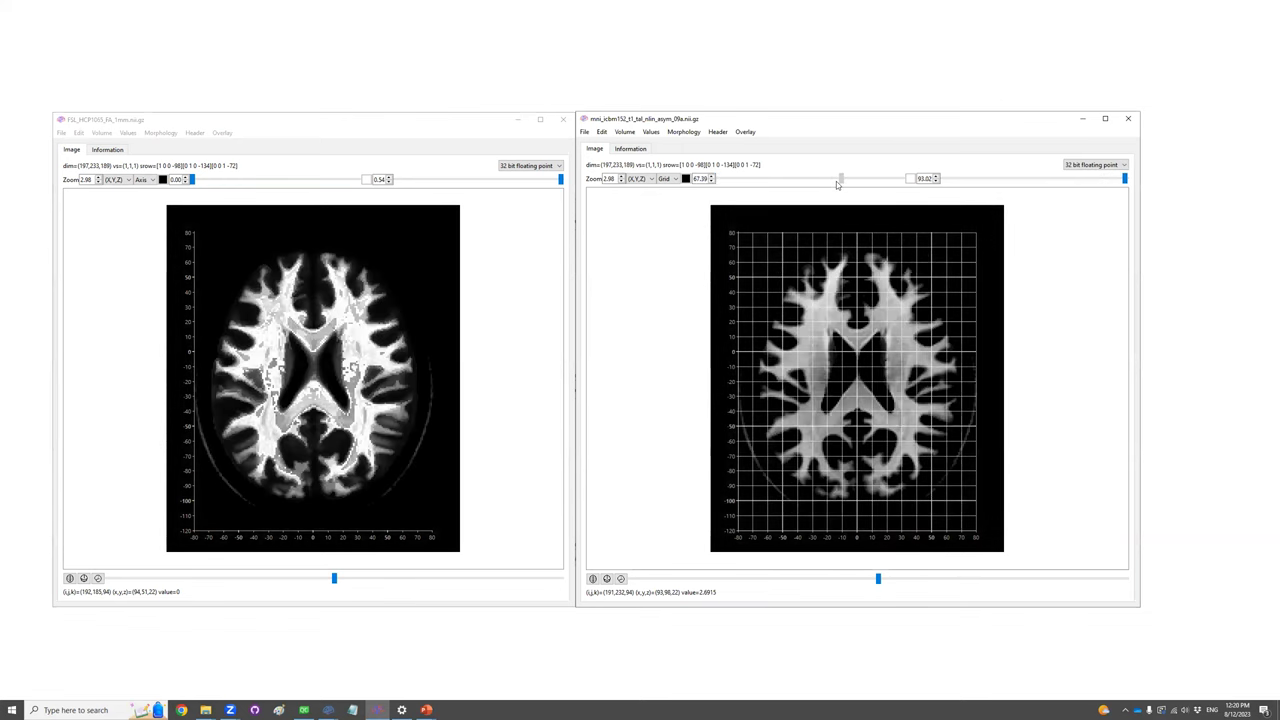
- Toggle the T1 overlay off and on repeatedly to compare alignment, leaving it off
left_click(222, 133)
left_click(236, 148)
left_click(222, 133)
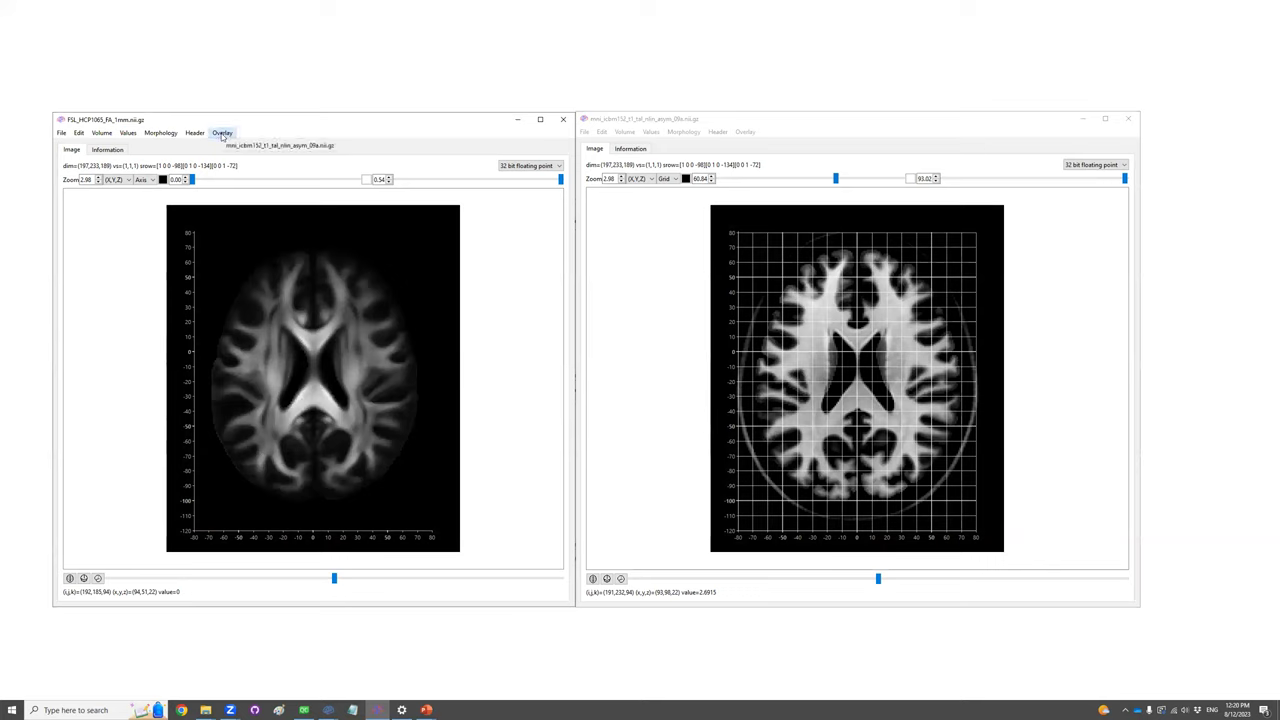
left_click(226, 146)
left_click(222, 133)
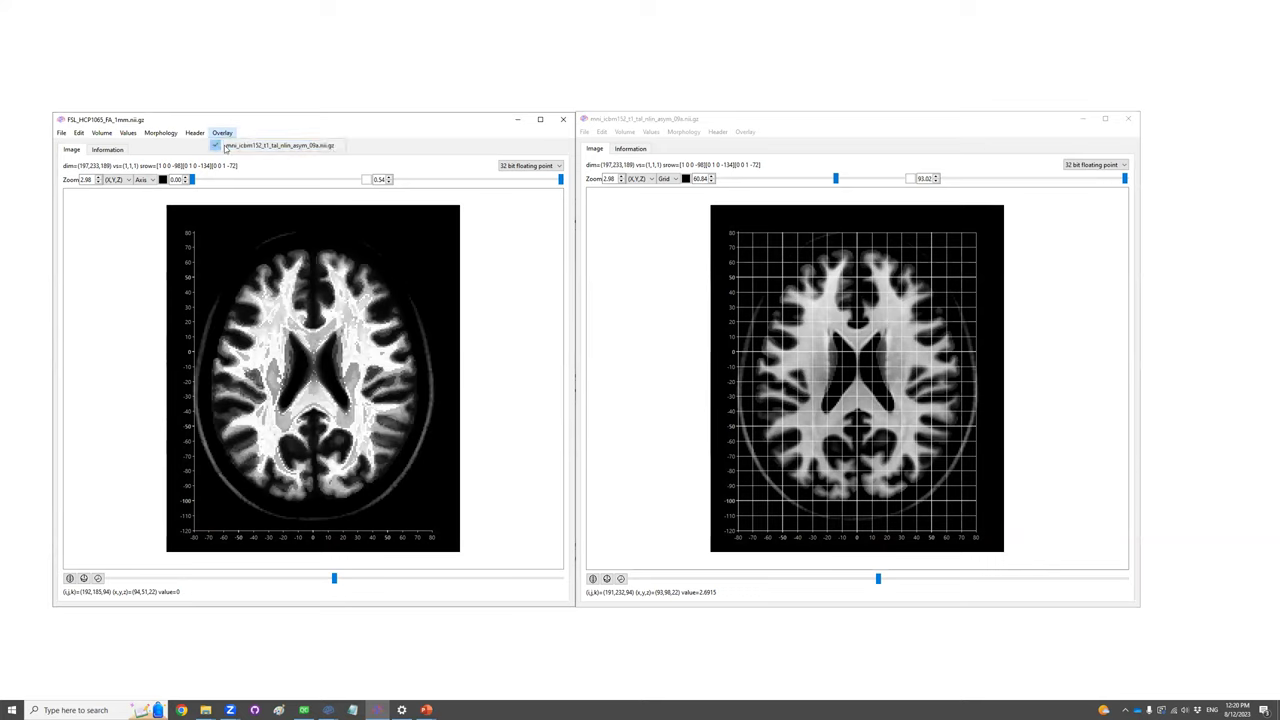
left_click(226, 146)
left_click(222, 133)
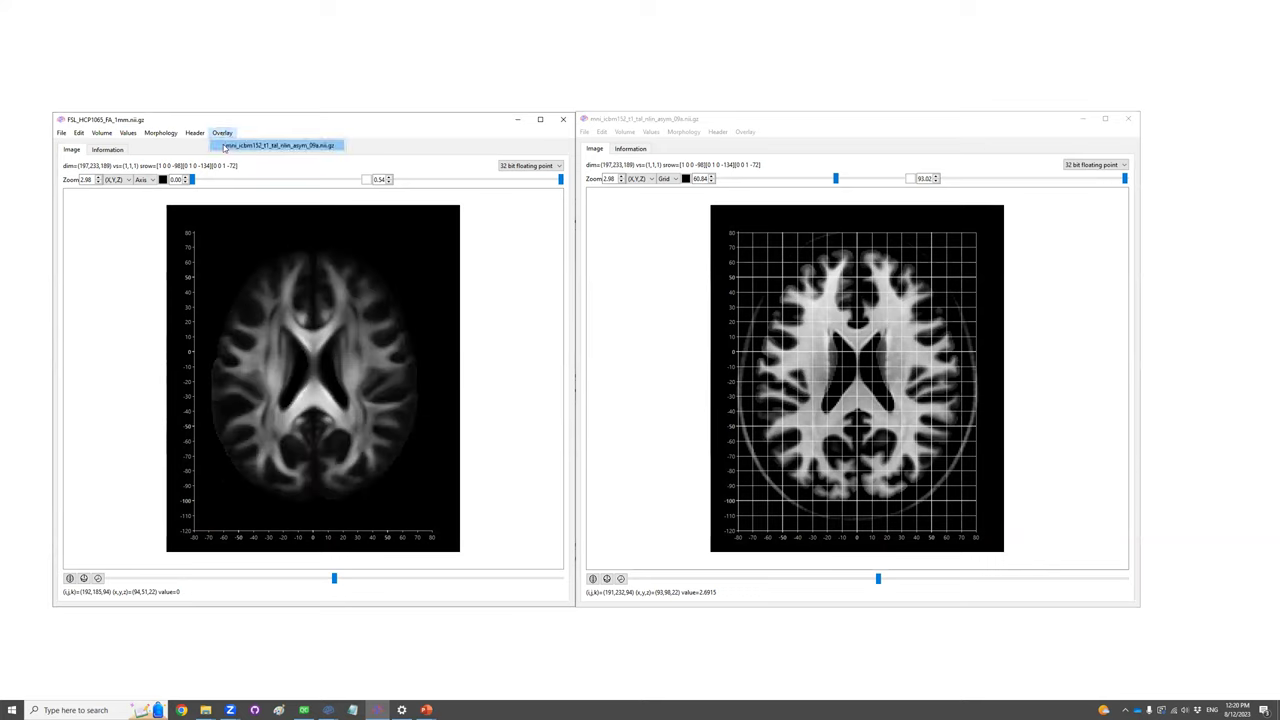
left_click(240, 146)
left_click(222, 133)
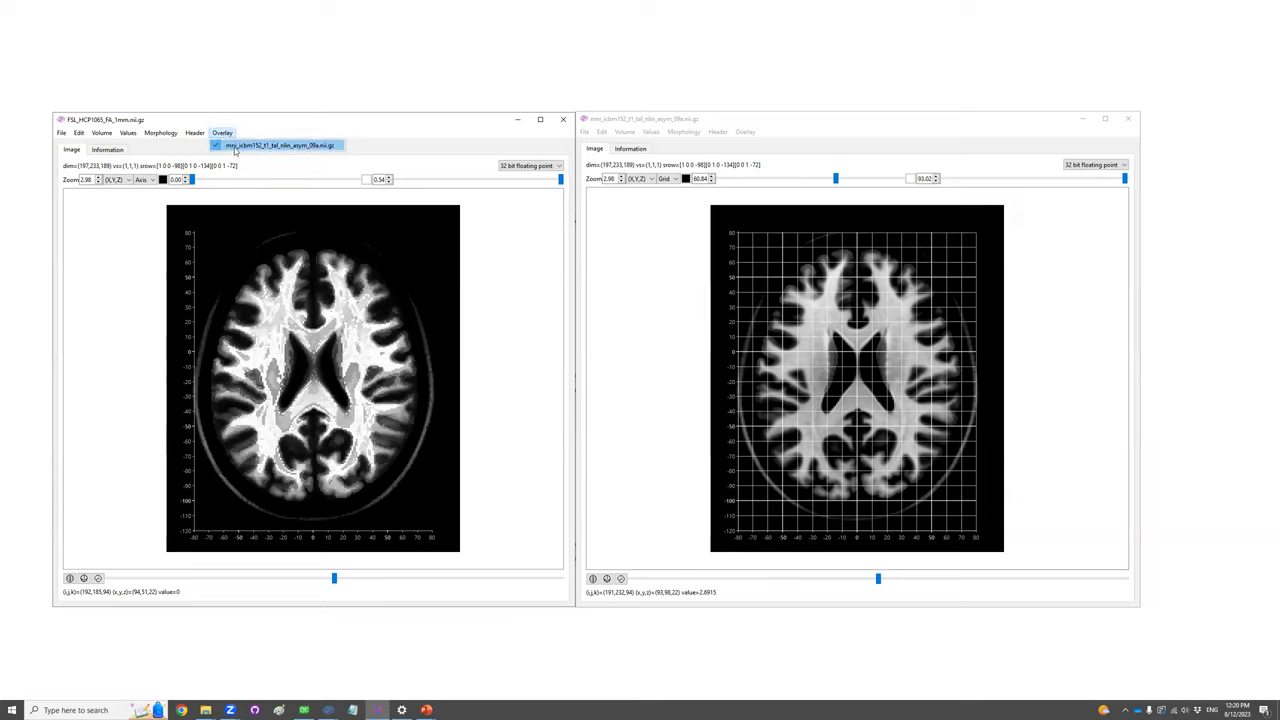
left_click(234, 149)
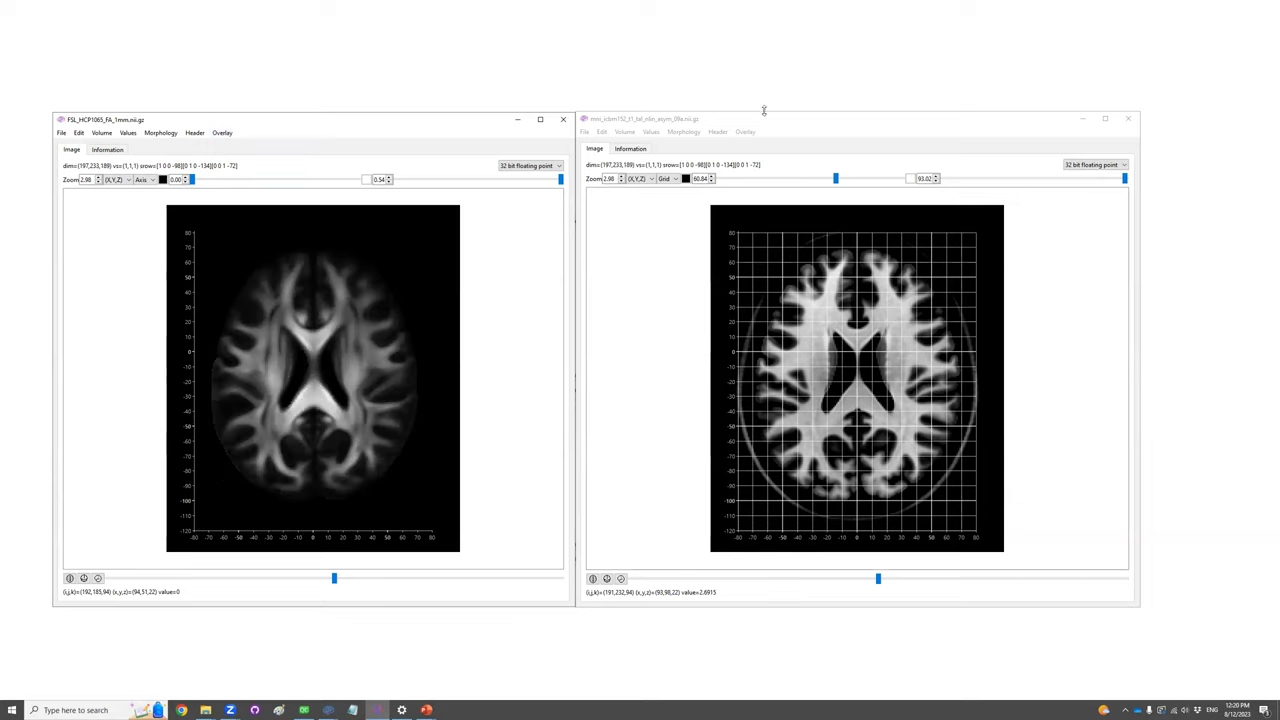